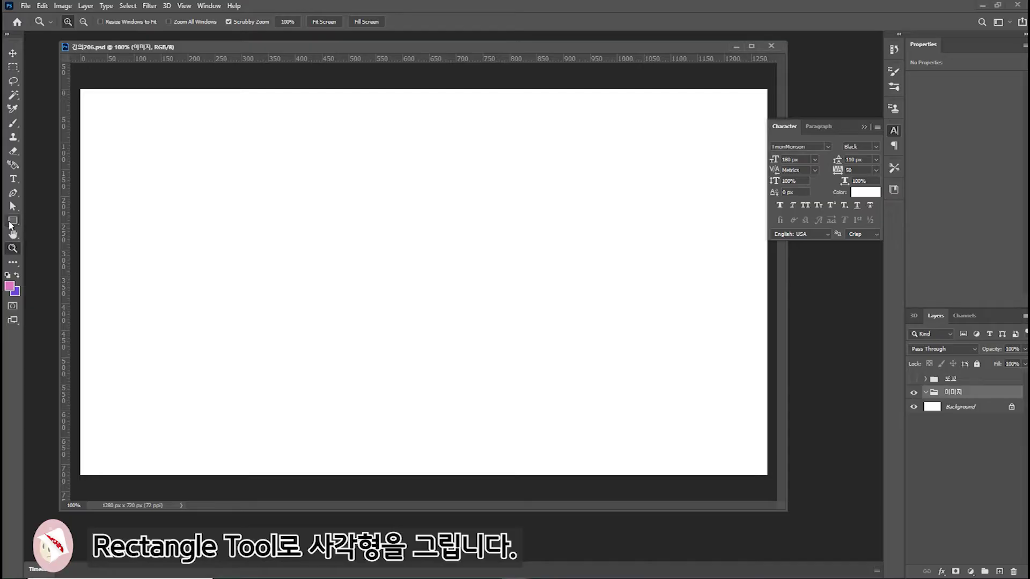
- Draw a rectangle over the whole canvas and add a Gradient Overlay effect to it
{"action": "left_click", "coordinate": [12, 221]}
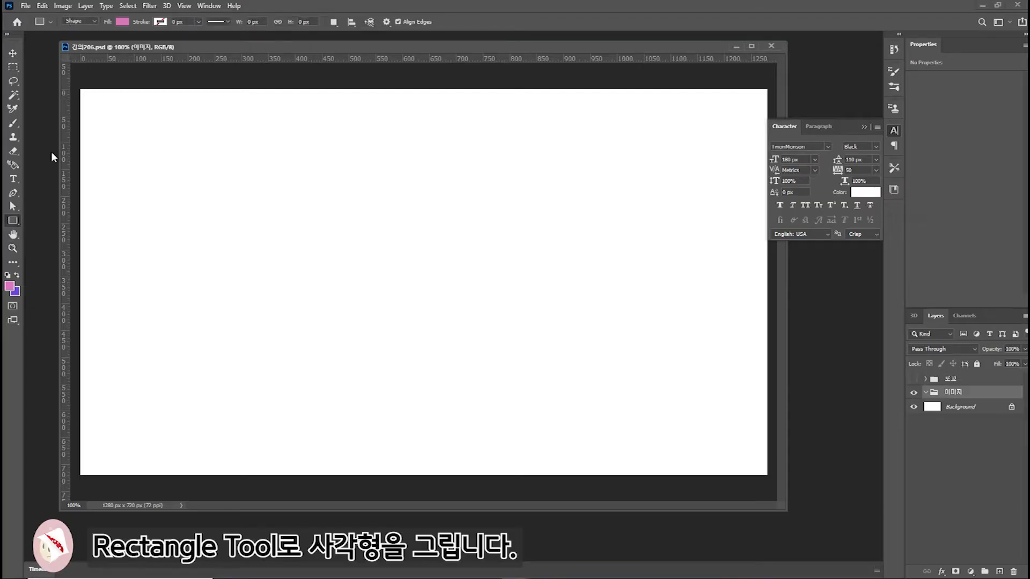
{"action": "left_click_drag", "start_coordinate": [77, 84], "coordinate": [772, 481]}
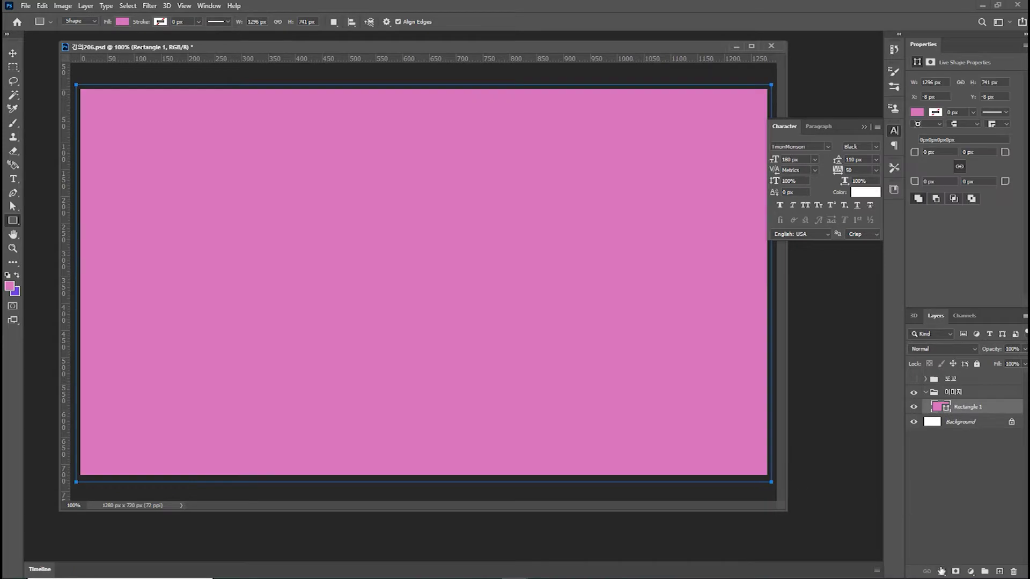
{"action": "left_click", "coordinate": [942, 571]}
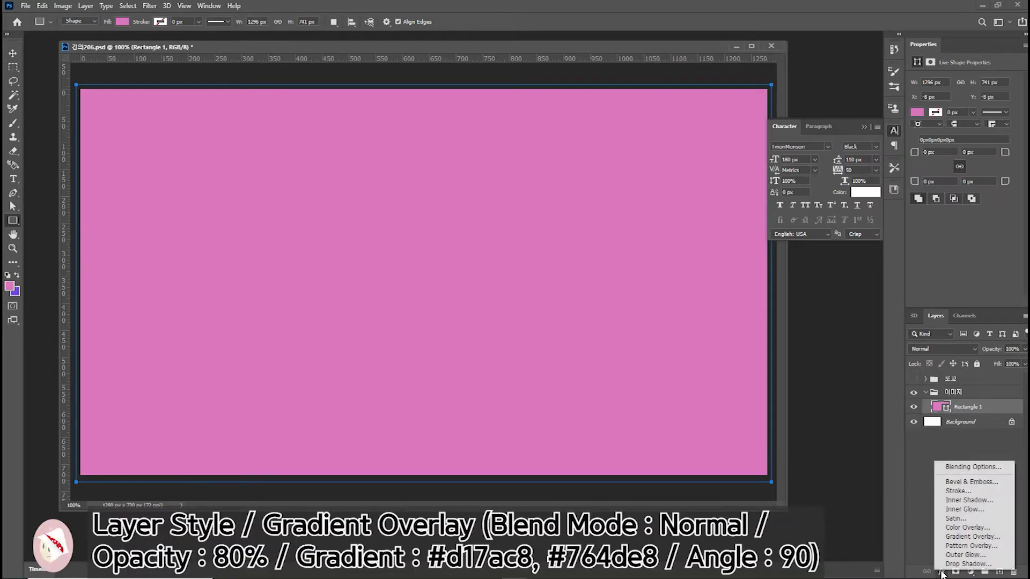
{"action": "left_click", "coordinate": [960, 537]}
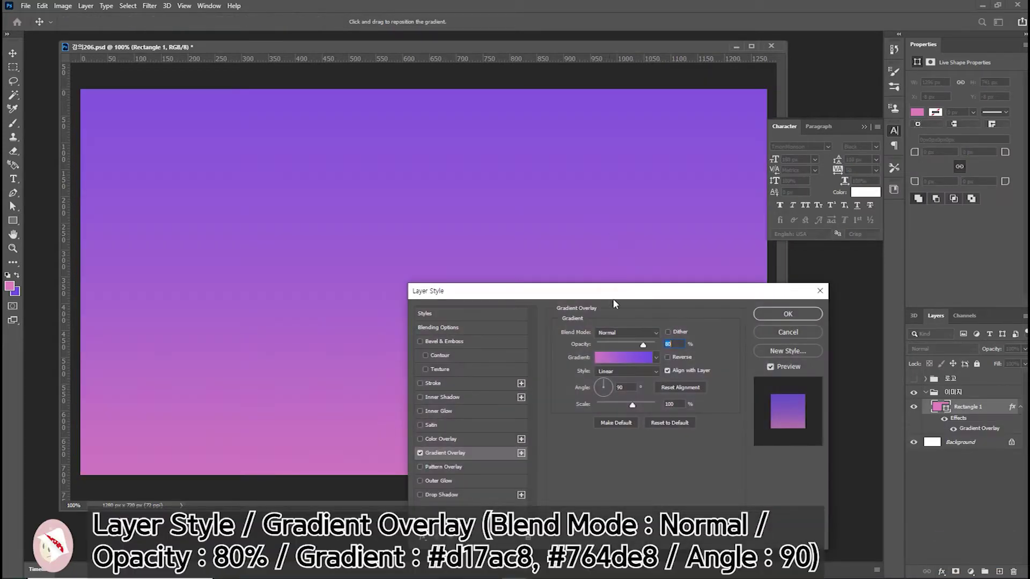
- Set the rectangle's gradient stops to #d17ac8 and #764de8 at 80% opacity, 90° angle
{"action": "left_click_drag", "start_coordinate": [613, 293], "coordinate": [600, 290]}
{"action": "left_click", "coordinate": [614, 352]}
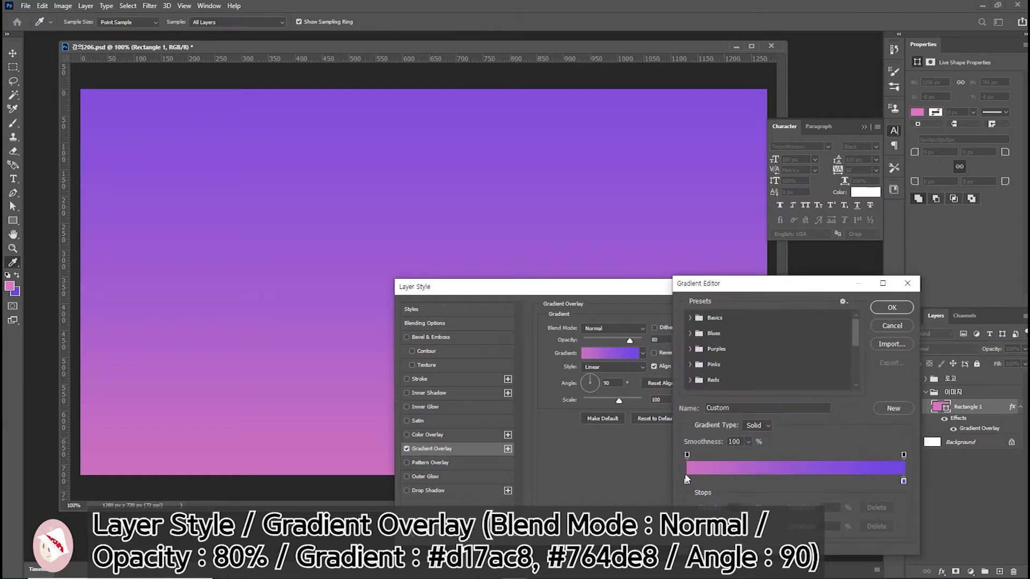
{"action": "double_click", "coordinate": [687, 481]}
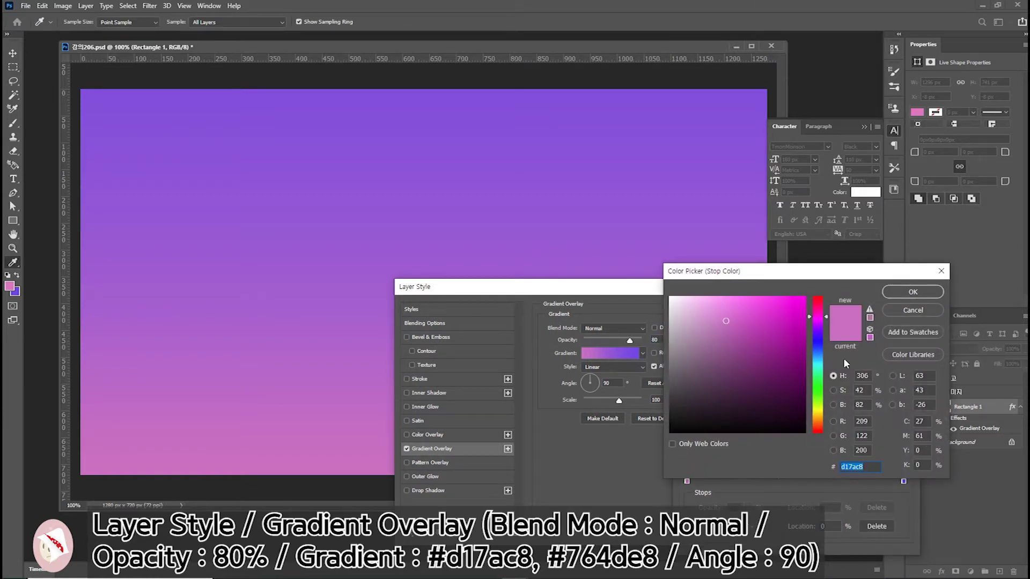
{"action": "left_click", "coordinate": [912, 292]}
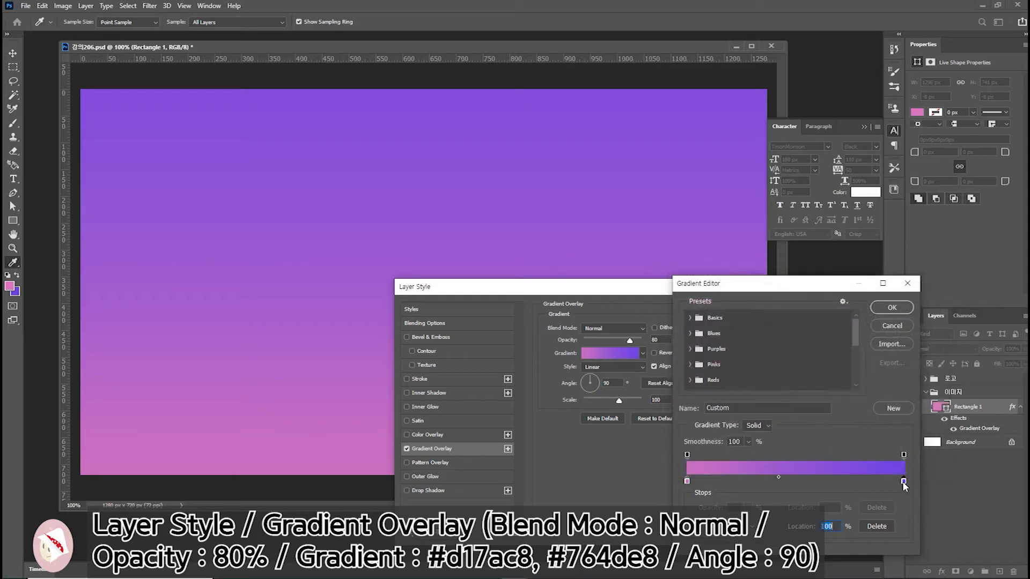
{"action": "left_click", "coordinate": [750, 531]}
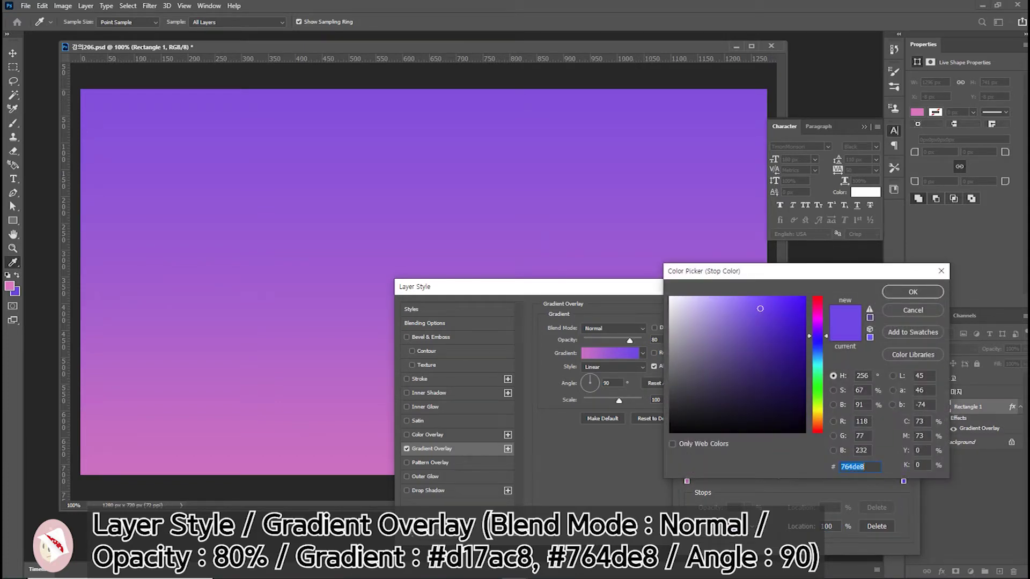
{"action": "left_click", "coordinate": [913, 292]}
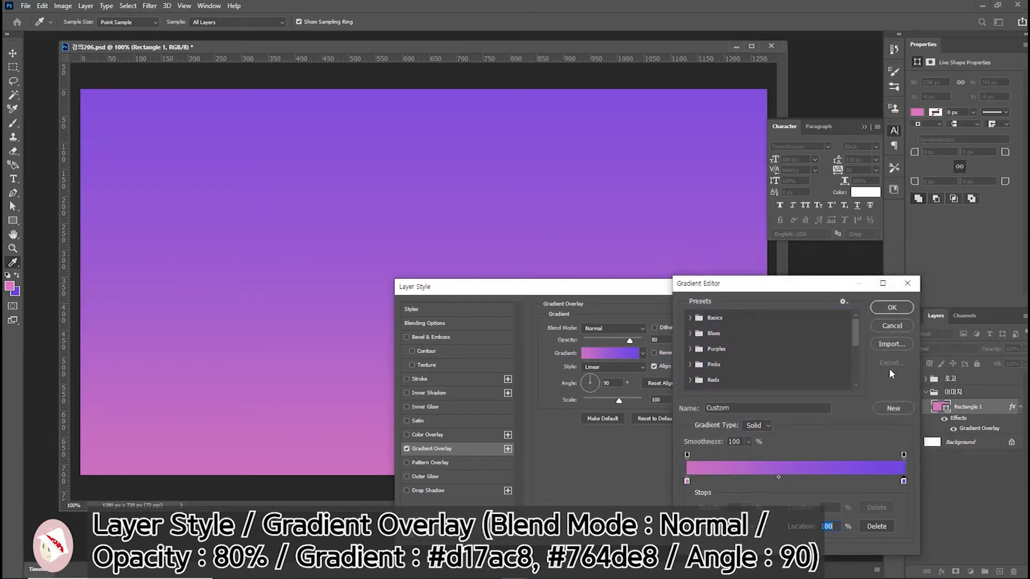
{"action": "left_click", "coordinate": [890, 307]}
{"action": "left_click", "coordinate": [774, 310]}
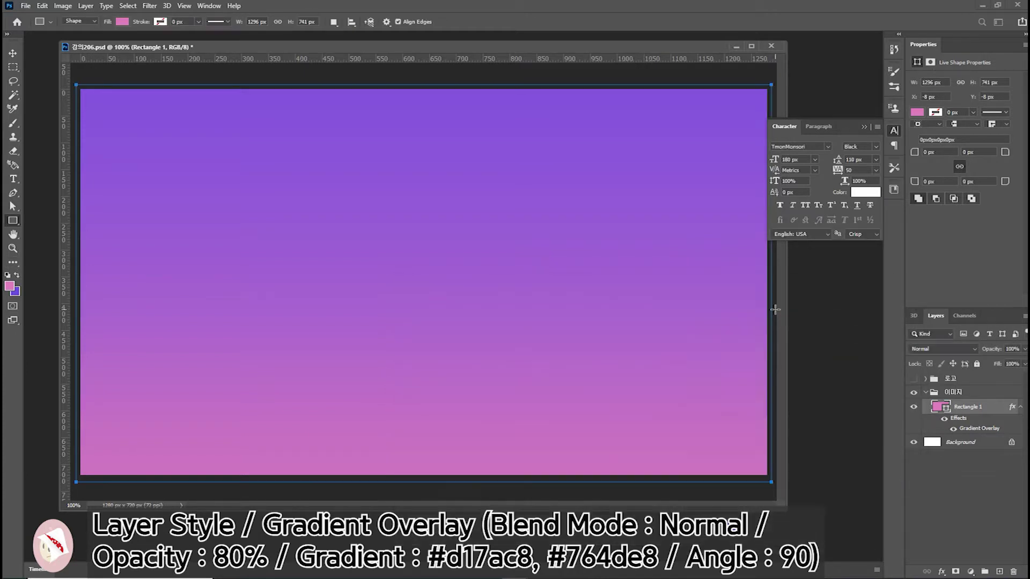
{"action": "left_click", "coordinate": [1021, 407]}
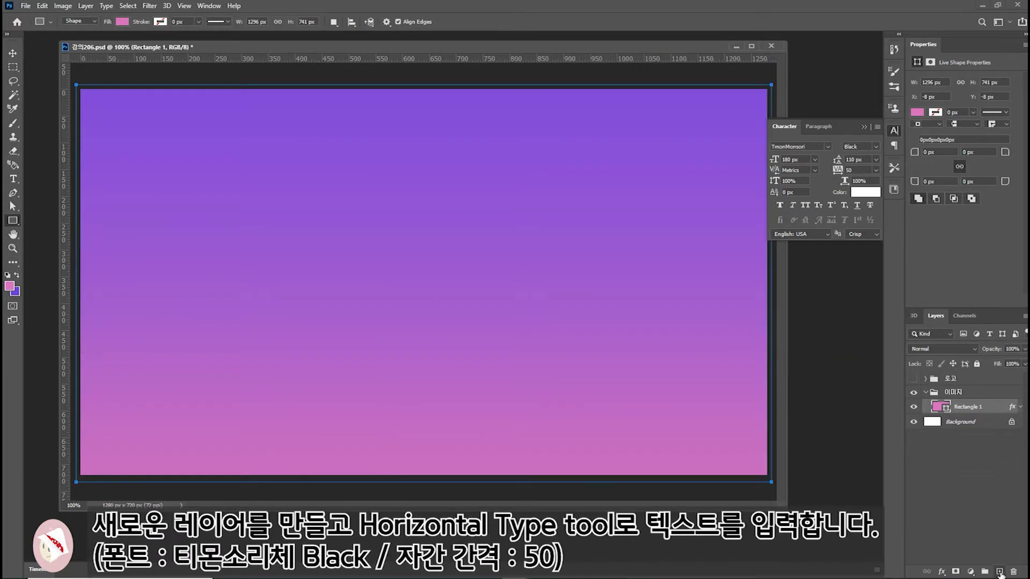
- Add a new layer and type a white letter W on the canvas
{"action": "left_click", "coordinate": [999, 571]}
{"action": "left_click", "coordinate": [14, 179]}
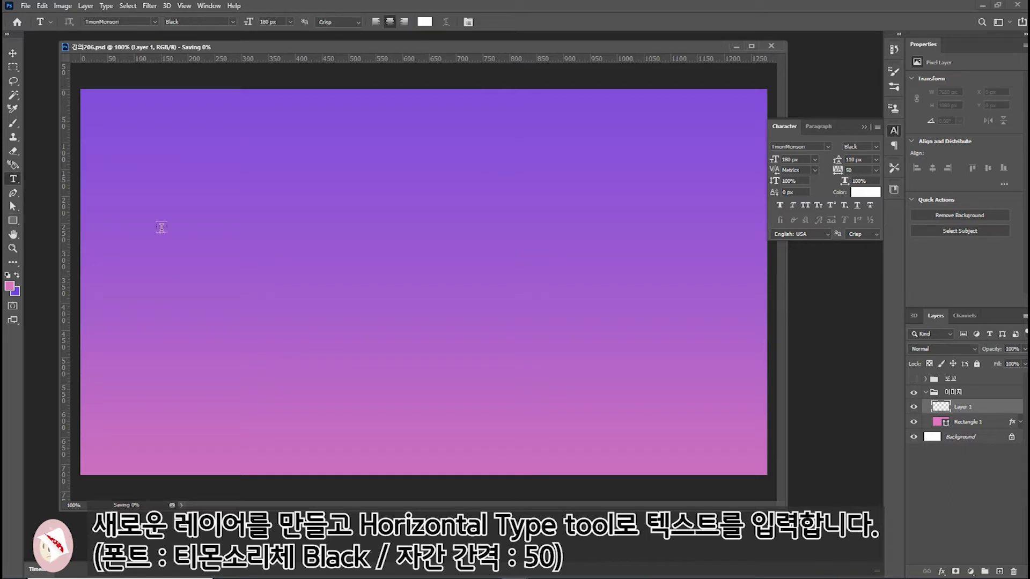
{"action": "left_click", "coordinate": [250, 298]}
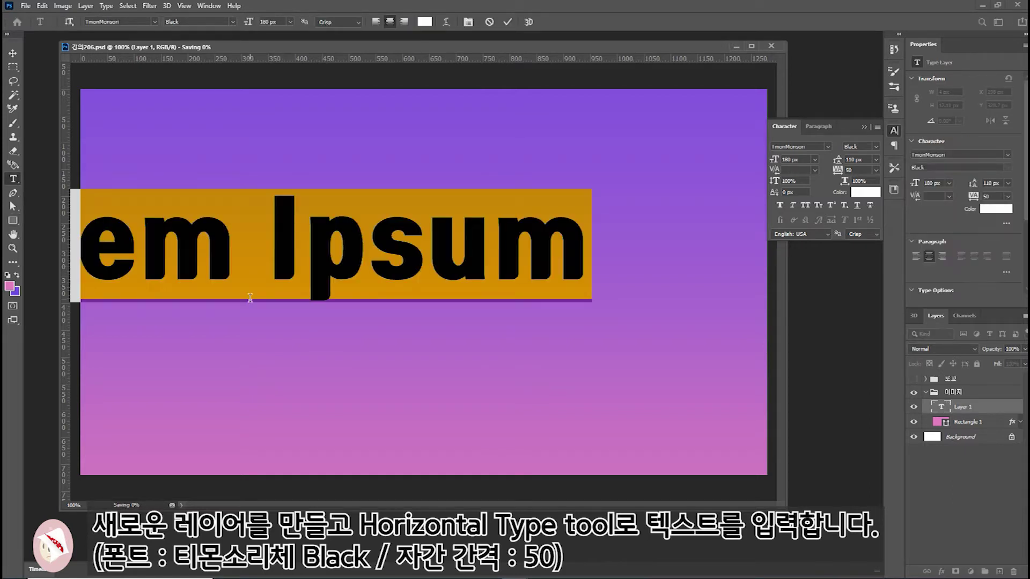
{"action": "type", "text": "W"}
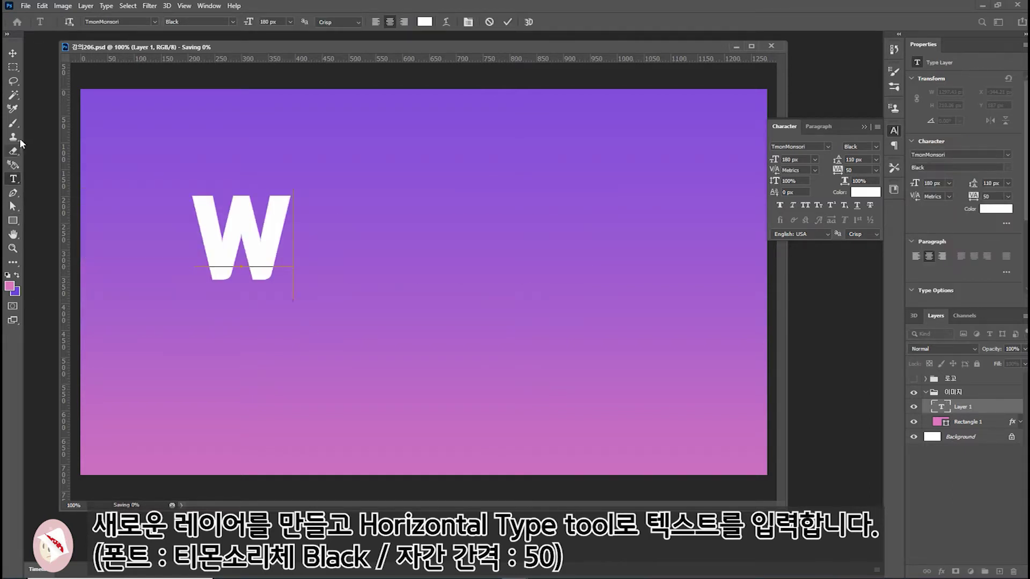
{"action": "left_click", "coordinate": [12, 53]}
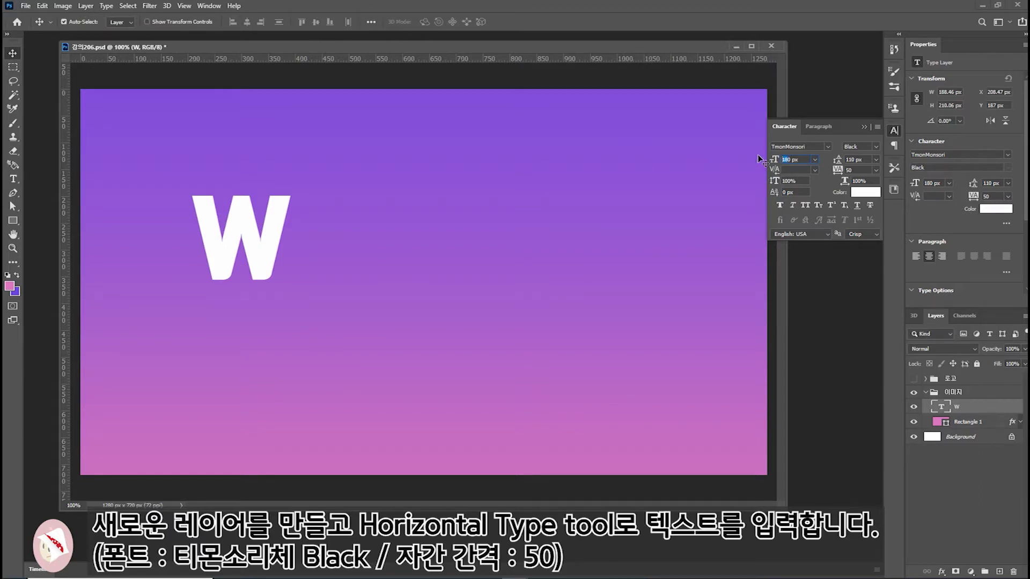
{"action": "left_click", "coordinate": [799, 159]}
{"action": "type", "text": "220"}
- Size the W to 220 px, reposition it, and duplicate it as a W copy layer below
{"action": "key", "text": "Return"}
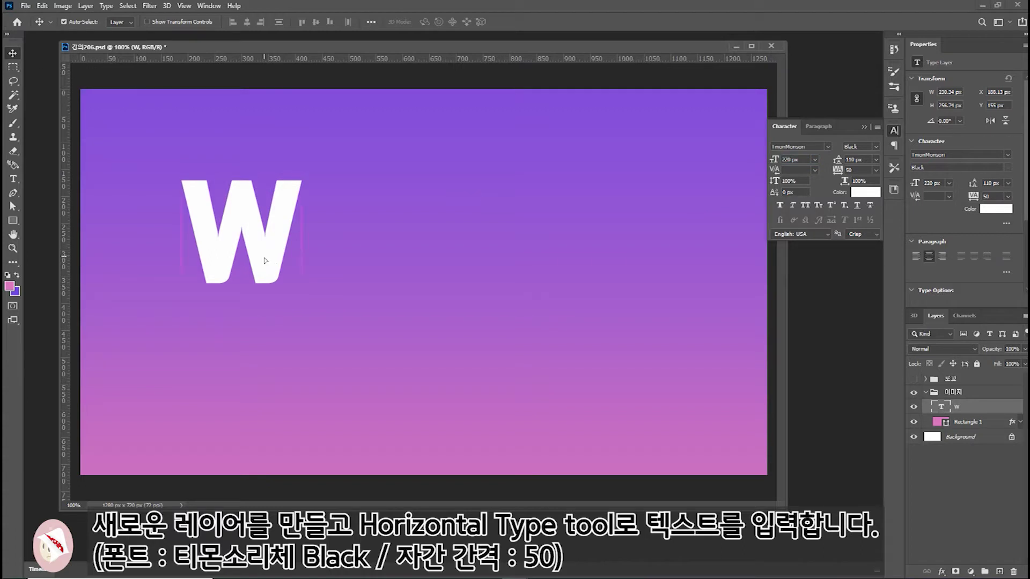
{"action": "left_click_drag", "start_coordinate": [264, 258], "coordinate": [286, 281]}
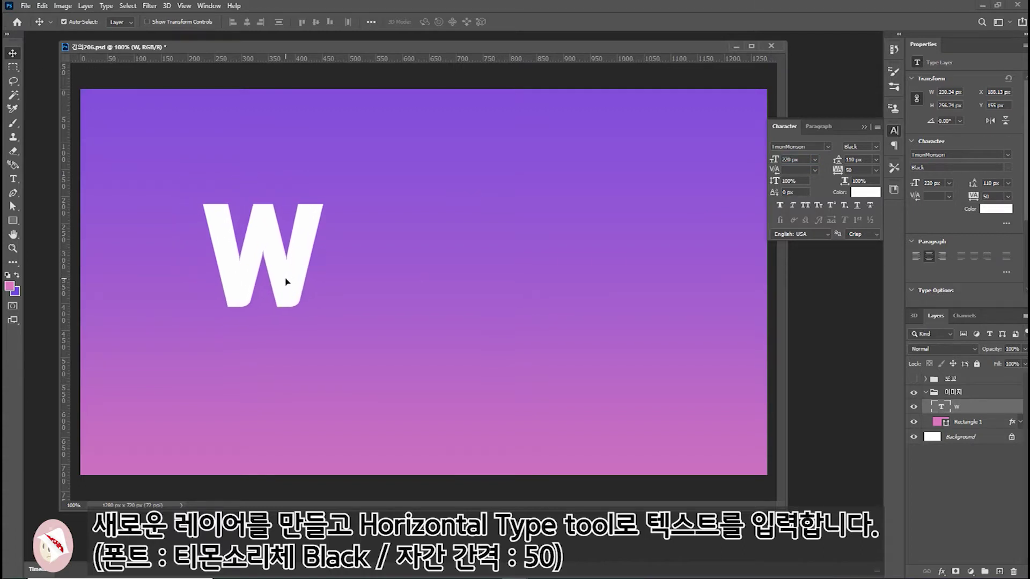
{"action": "left_click_drag", "start_coordinate": [960, 406], "coordinate": [1001, 565]}
{"action": "left_click_drag", "start_coordinate": [977, 408], "coordinate": [988, 430]}
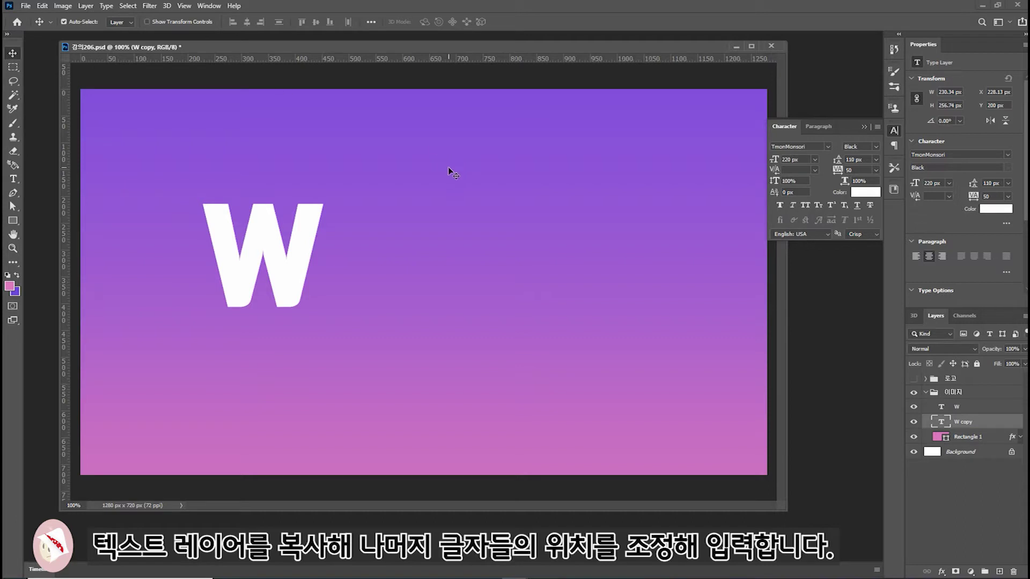
- Shift the W copy right, change its letter to I, and move it into place
{"action": "key", "text": "shift+Right"}
{"action": "key", "text": "shift+Right"}
{"action": "key", "text": "shift+Right"}
{"action": "key", "text": "shift+Right"}
{"action": "key", "text": "shift+Right"}
{"action": "key", "text": "shift+Right"}
{"action": "key", "text": "shift+Right"}
{"action": "key", "text": "shift+Right"}
{"action": "key", "text": "shift+Right"}
{"action": "key", "text": "shift+Right"}
{"action": "key", "text": "shift+Right"}
{"action": "key", "text": "shift+Right"}
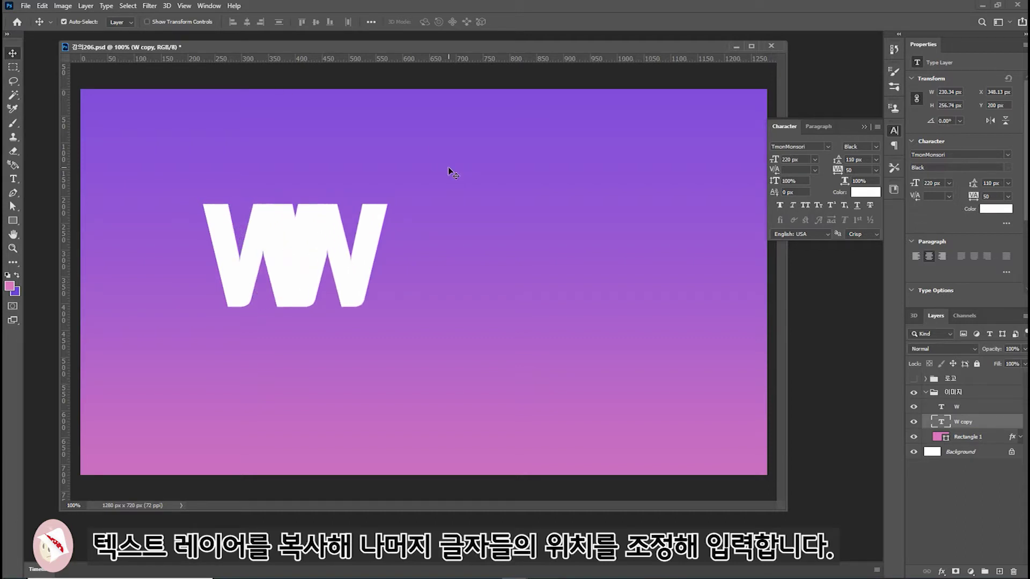
{"action": "key", "text": "shift+Right"}
{"action": "key", "text": "shift+Right"}
{"action": "key", "text": "shift+Right"}
{"action": "key", "text": "t"}
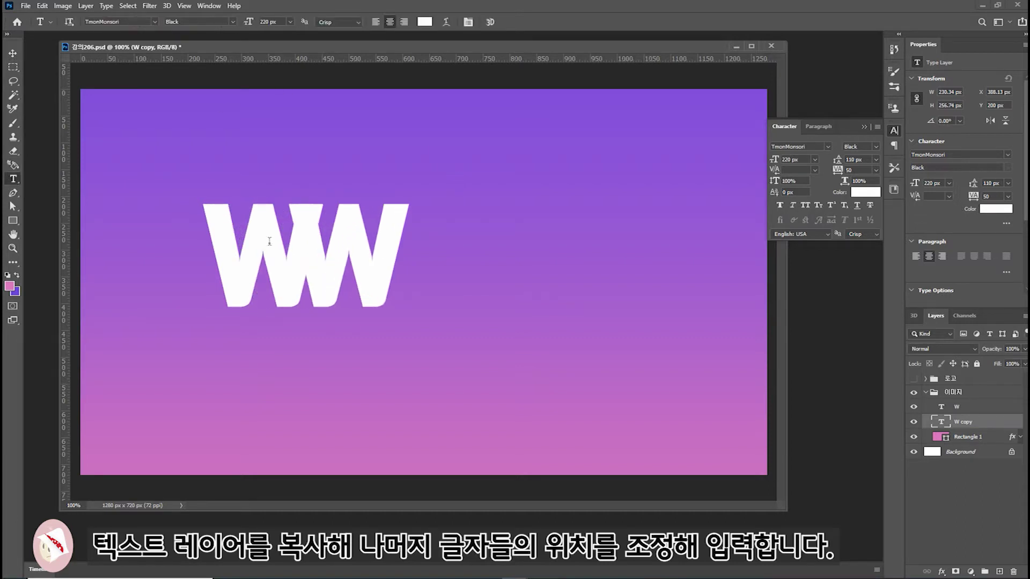
{"action": "double_click", "coordinate": [397, 239]}
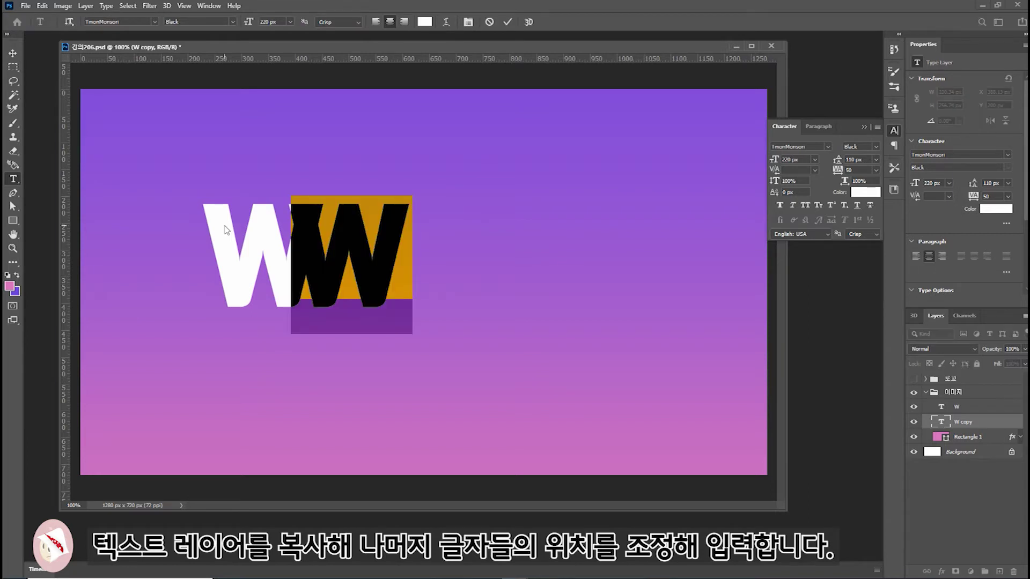
{"action": "type", "text": "I"}
{"action": "left_click", "coordinate": [12, 53]}
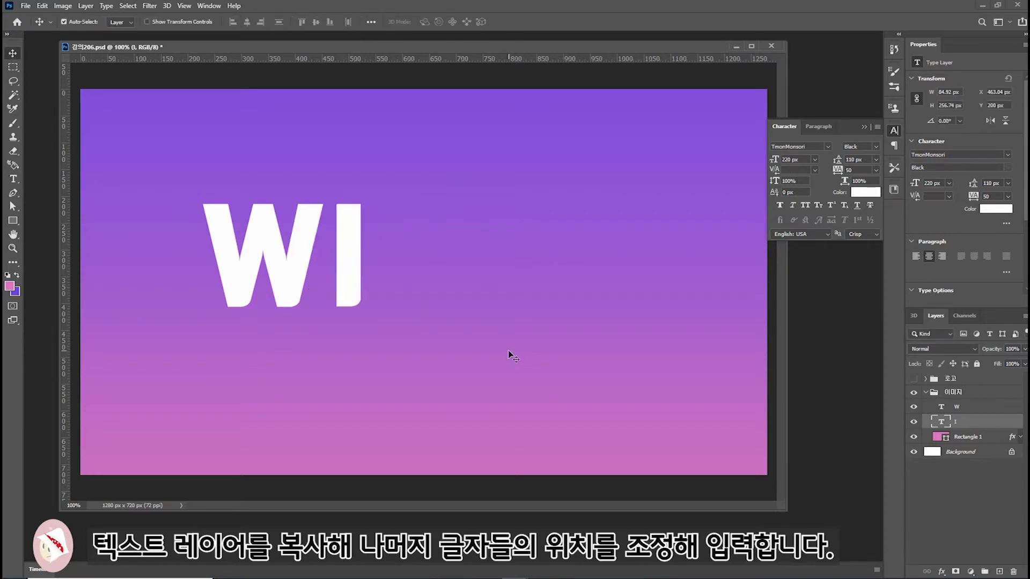
{"action": "left_click_drag", "start_coordinate": [348, 270], "coordinate": [324, 283]}
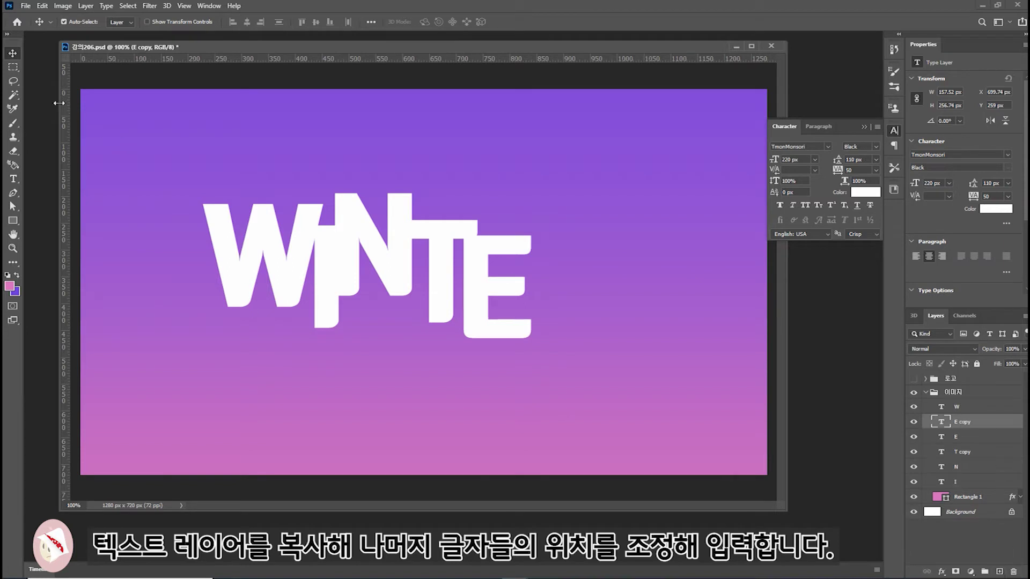
- Place a duplicate E beside the first, change it to R, and position it
{"action": "left_click_drag", "start_coordinate": [476, 347], "coordinate": [560, 351]}
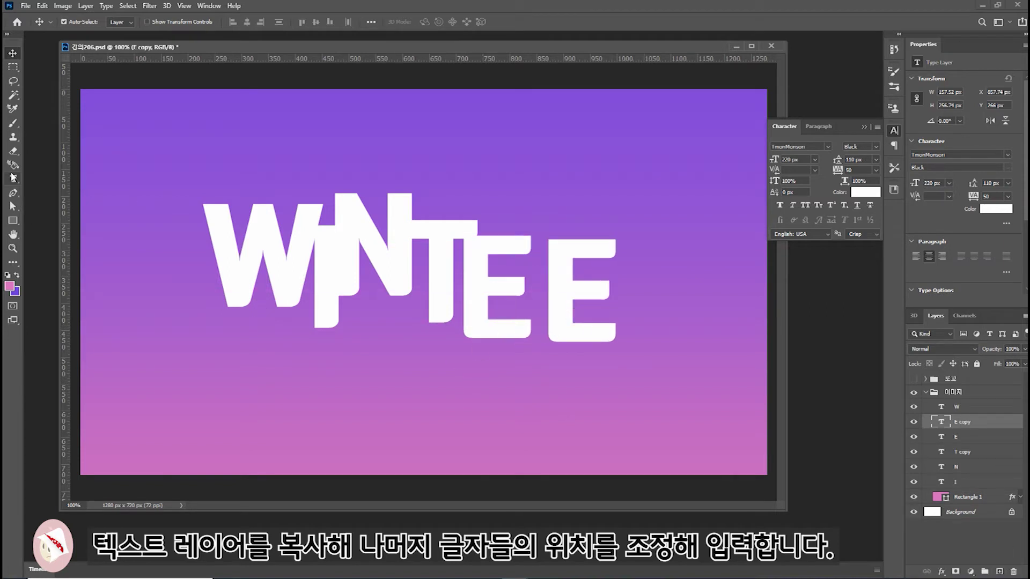
{"action": "key", "text": "t"}
{"action": "double_click", "coordinate": [551, 277]}
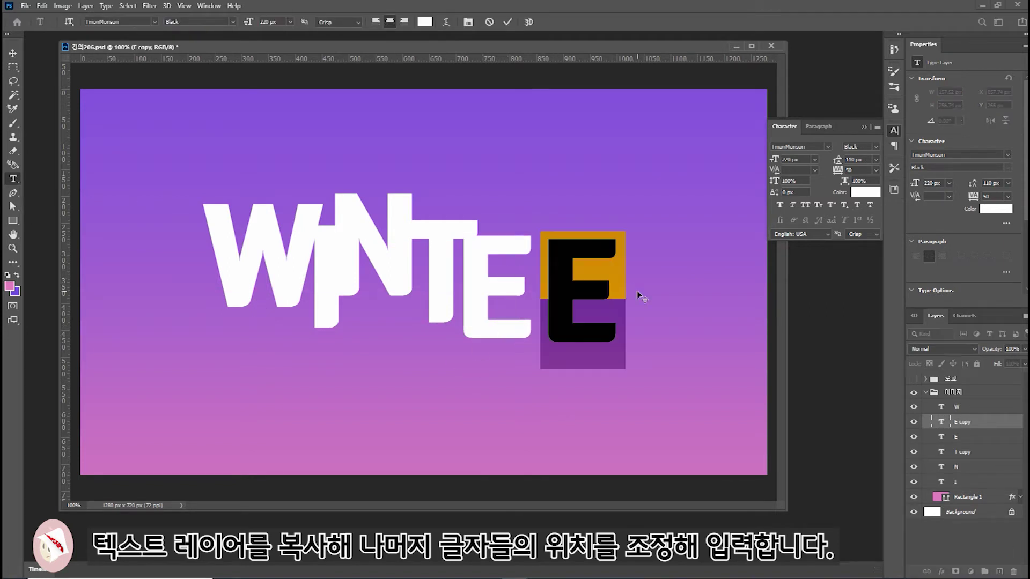
{"action": "type", "text": "R"}
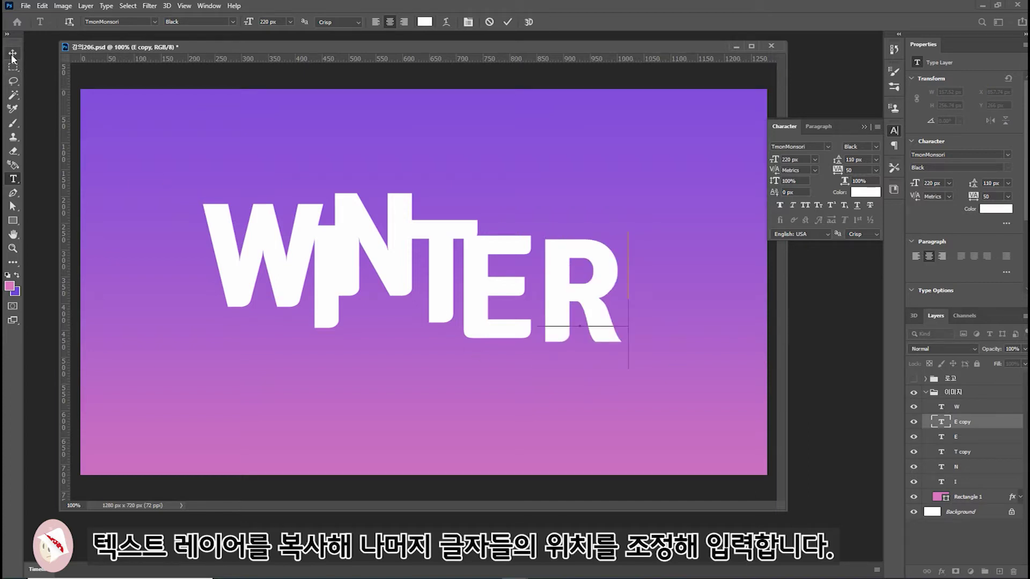
{"action": "left_click", "coordinate": [13, 53]}
{"action": "mouse_move", "coordinate": [601, 321]}
{"action": "left_mouse_down"}
{"action": "mouse_move", "coordinate": [577, 276]}
{"action": "mouse_move", "coordinate": [573, 286]}
{"action": "left_mouse_up"}
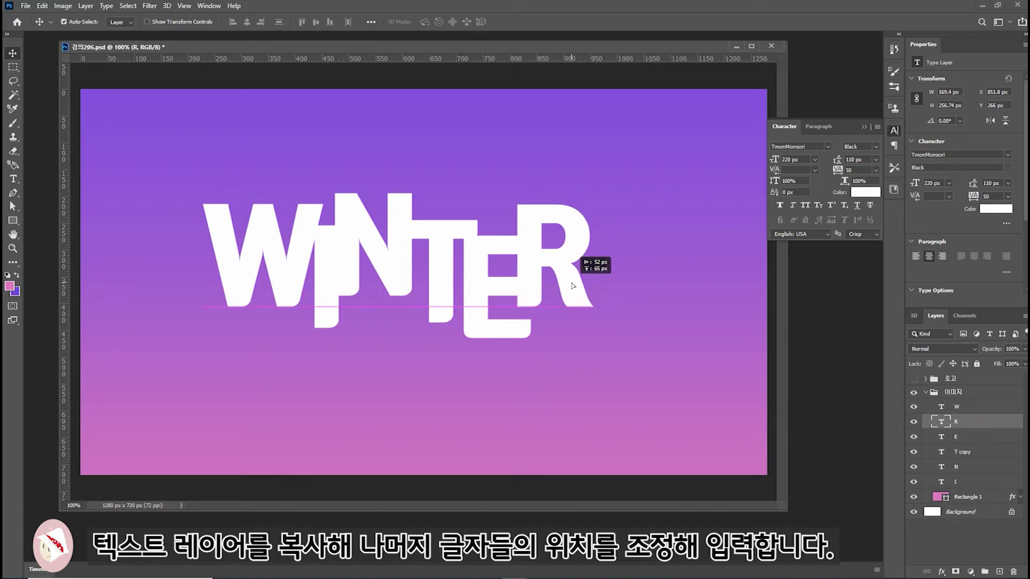
- Select all WINTER letter layers and scale them up to about 260 px
{"action": "left_click", "coordinate": [973, 409]}
{"action": "left_click", "coordinate": [972, 485], "text": "shift"}
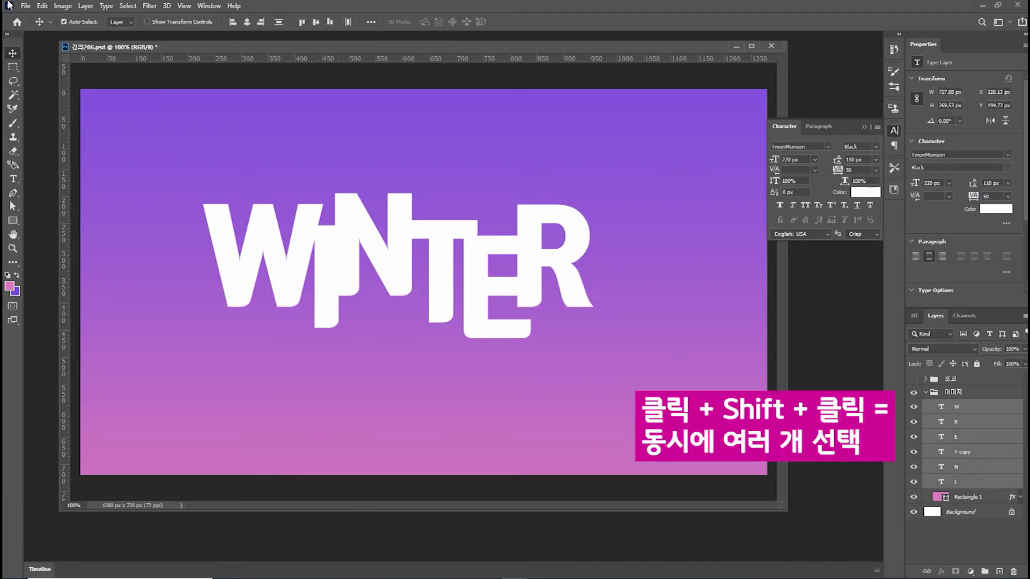
{"action": "left_click", "coordinate": [42, 5]}
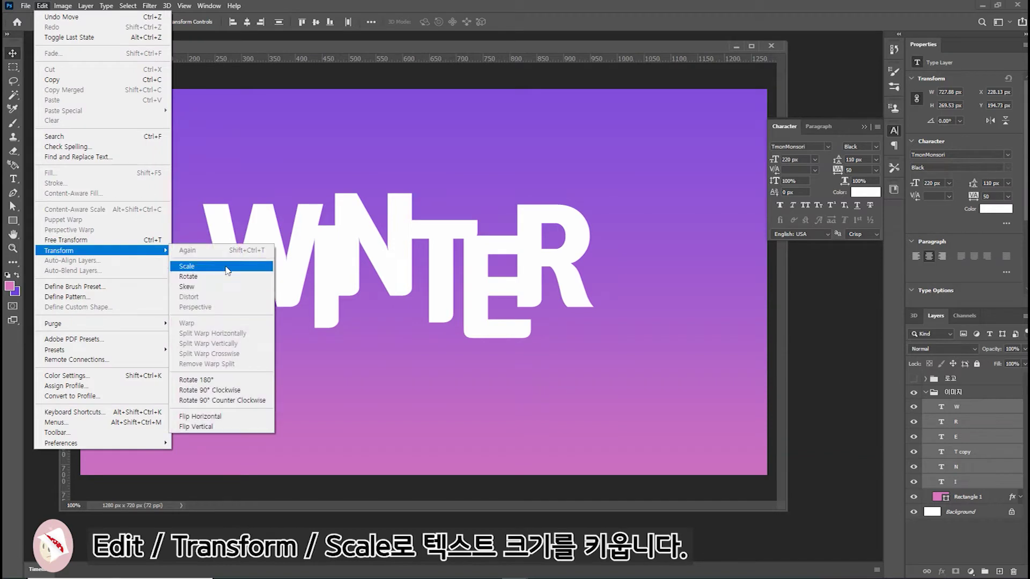
{"action": "left_click", "coordinate": [185, 266]}
{"action": "left_click_drag", "start_coordinate": [594, 340], "coordinate": [642, 355]}
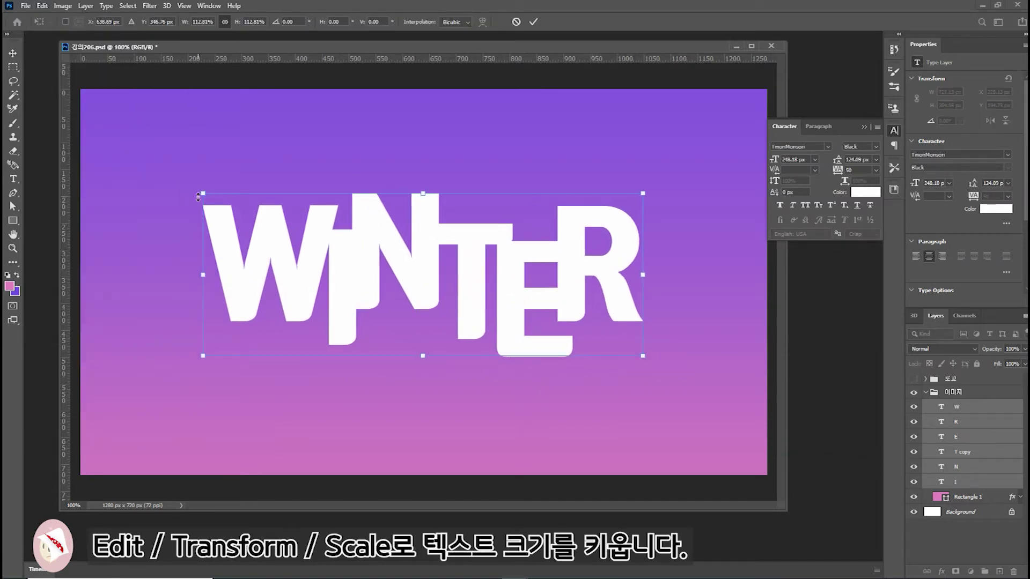
{"action": "left_click_drag", "start_coordinate": [203, 193], "coordinate": [176, 199]}
{"action": "left_click", "coordinate": [674, 333]}
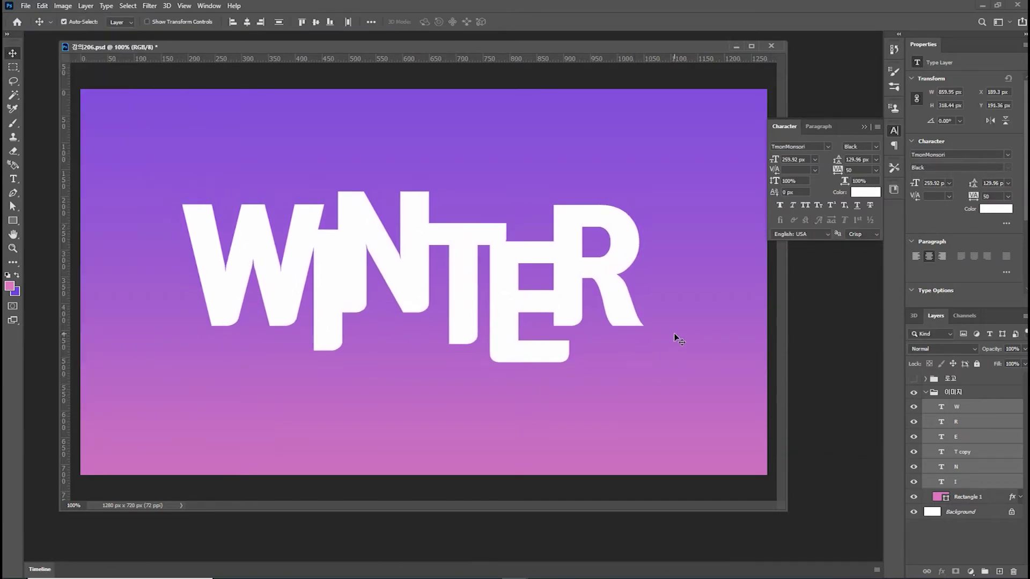
- Duplicate all letter layers from W to I with Ctrl+J, then select the original W
{"action": "left_click", "coordinate": [983, 411]}
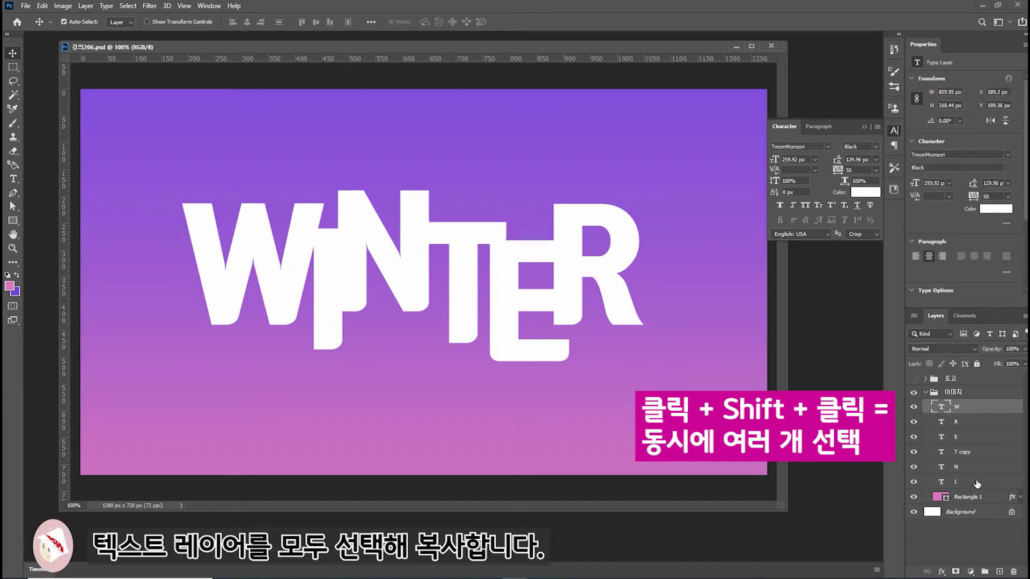
{"action": "left_click", "coordinate": [982, 482], "text": "shift"}
{"action": "key", "text": "ctrl+j"}
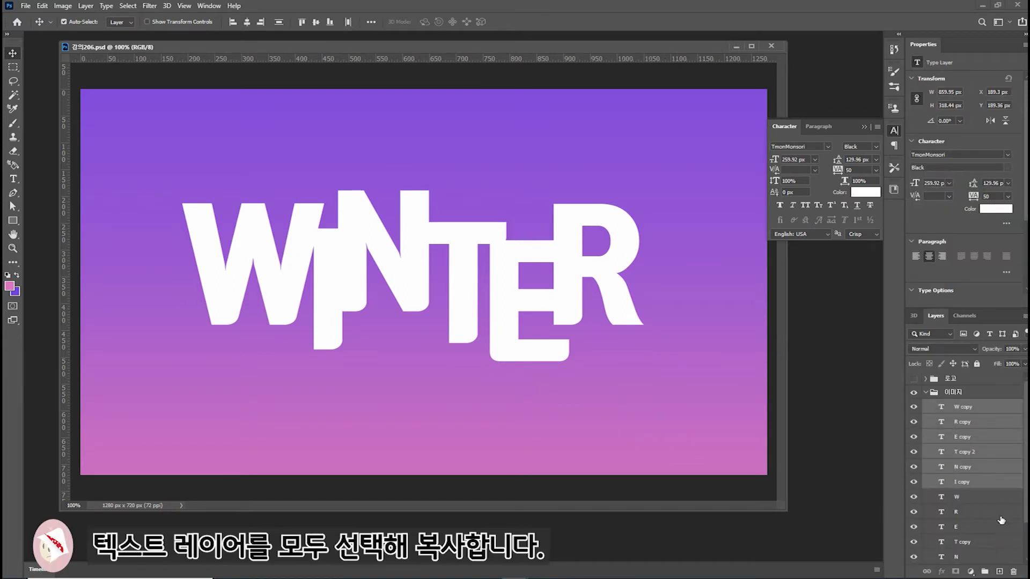
{"action": "scroll", "coordinate": [1005, 504], "scroll_direction": "down", "scroll_amount": 1}
{"action": "left_click", "coordinate": [987, 455]}
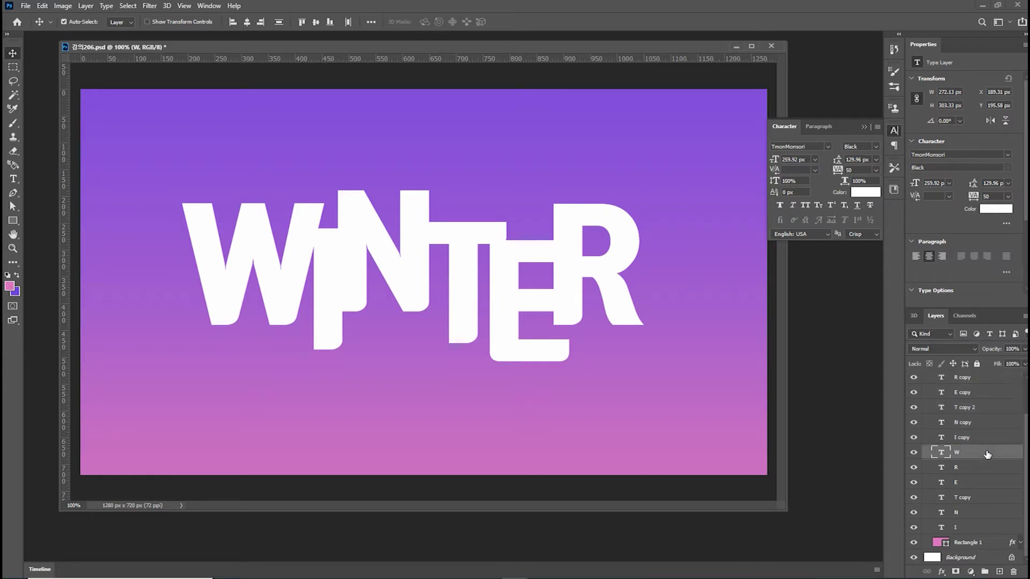
- Turn the W and R letter layers into 3D extrusions
{"action": "left_click", "coordinate": [171, 8]}
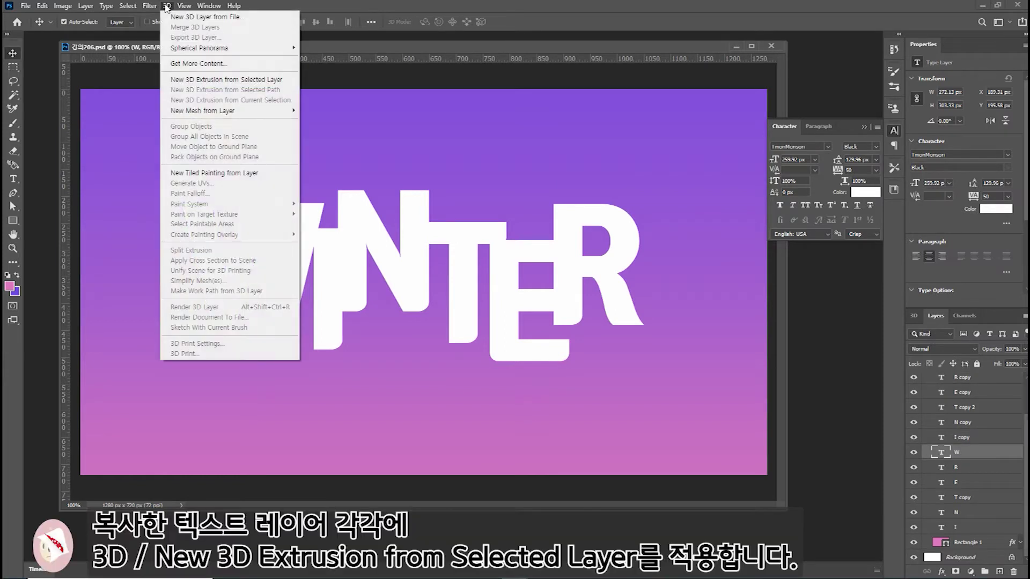
{"action": "left_click", "coordinate": [193, 79]}
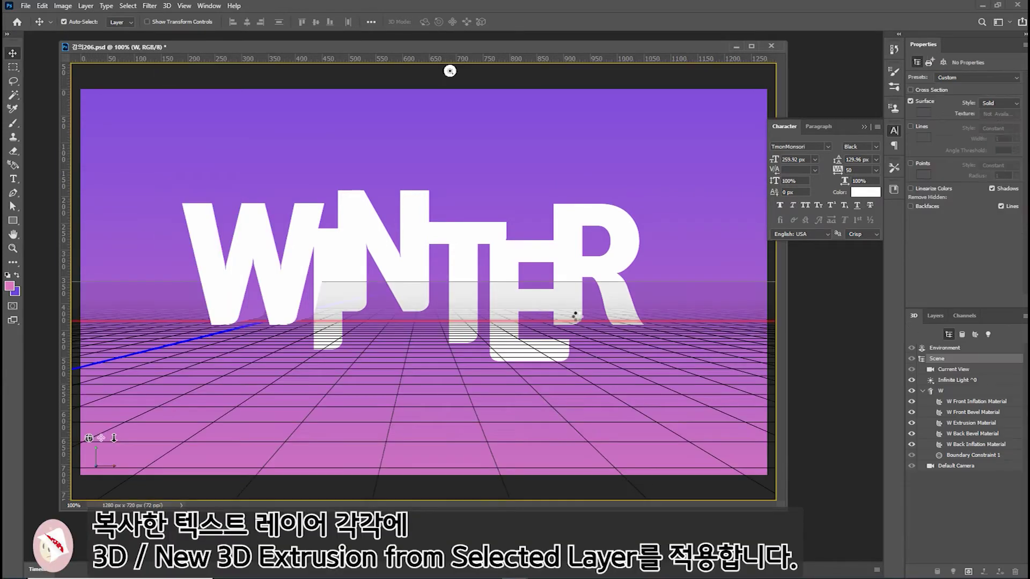
{"action": "left_click", "coordinate": [935, 316]}
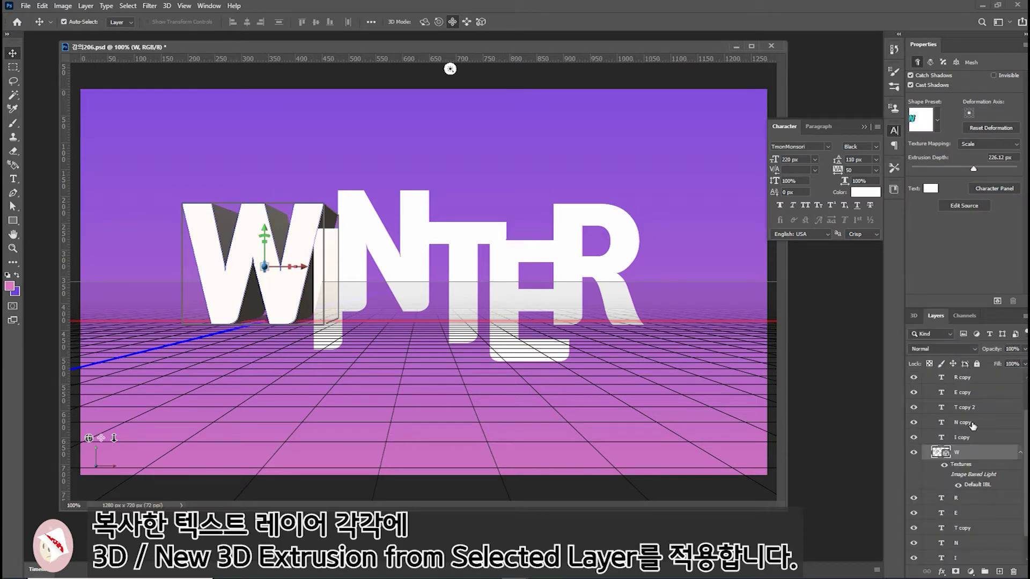
{"action": "left_click", "coordinate": [1021, 454]}
{"action": "left_click", "coordinate": [972, 475]}
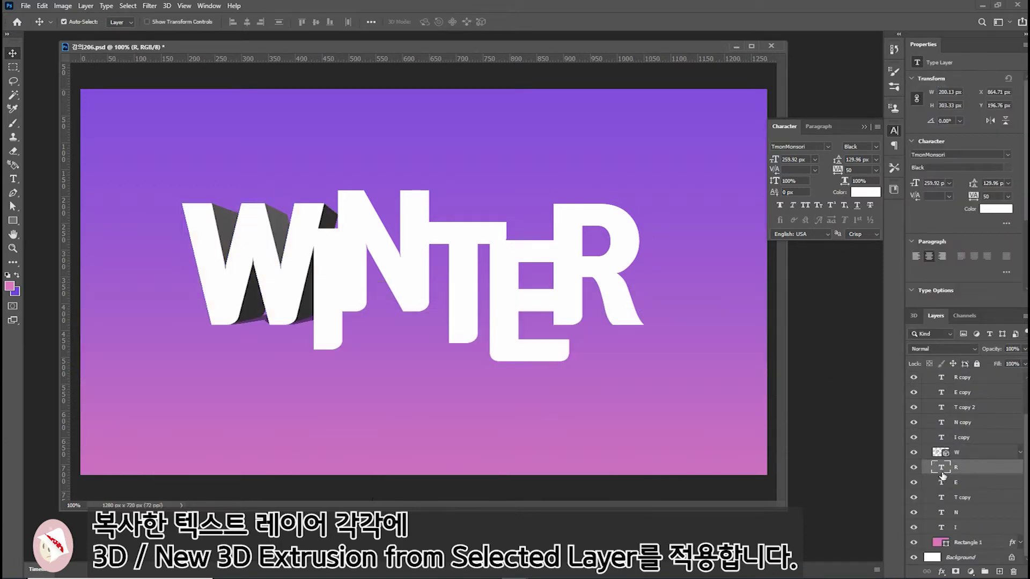
{"action": "left_click", "coordinate": [167, 6]}
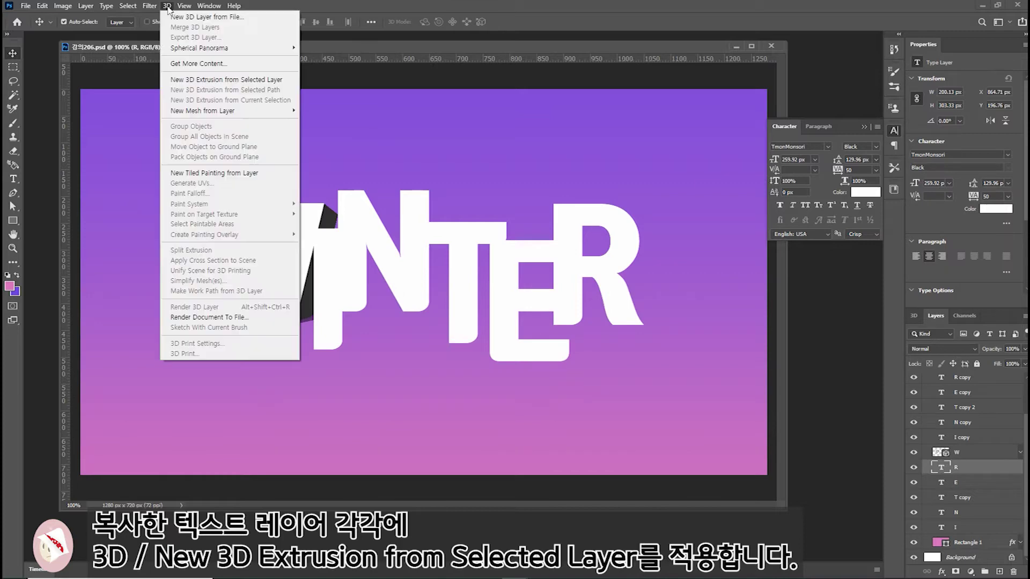
{"action": "left_click", "coordinate": [276, 81]}
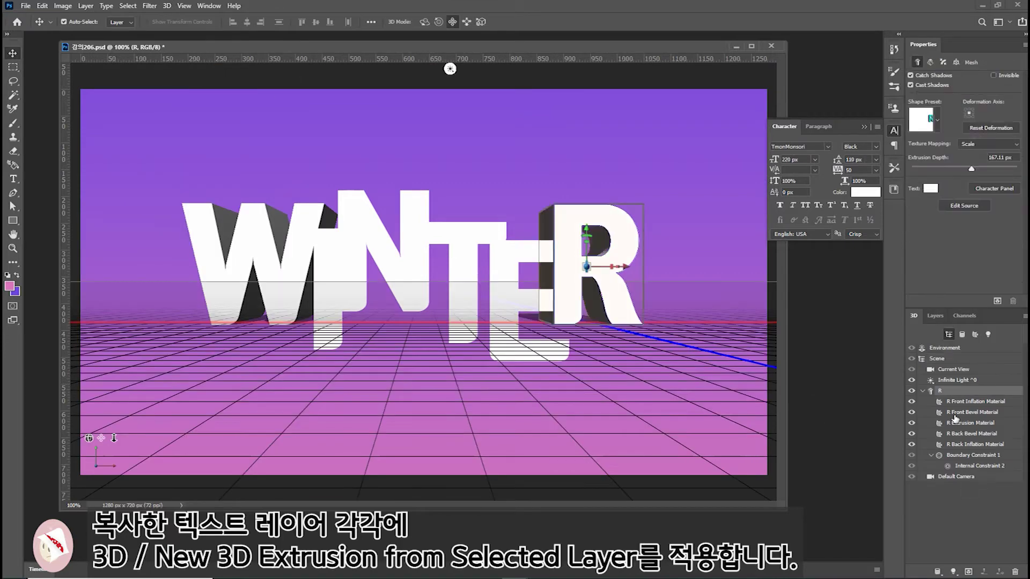
{"action": "left_click", "coordinate": [935, 315]}
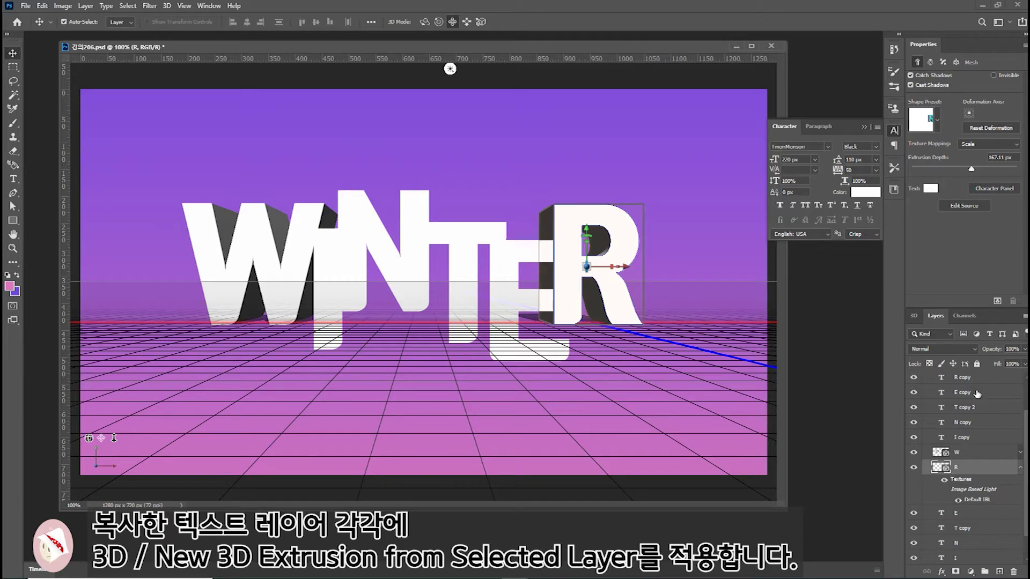
- Extrude the next letter into 3D and select the I letter's Infinite Light
{"action": "left_click", "coordinate": [970, 529]}
{"action": "left_click", "coordinate": [167, 6]}
{"action": "left_click", "coordinate": [224, 80]}
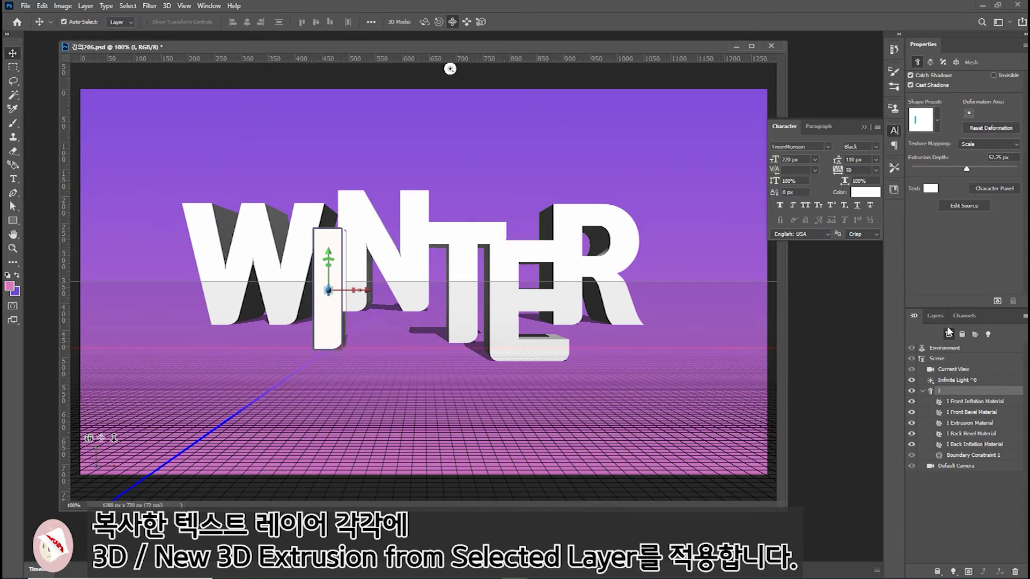
{"action": "left_click", "coordinate": [935, 315]}
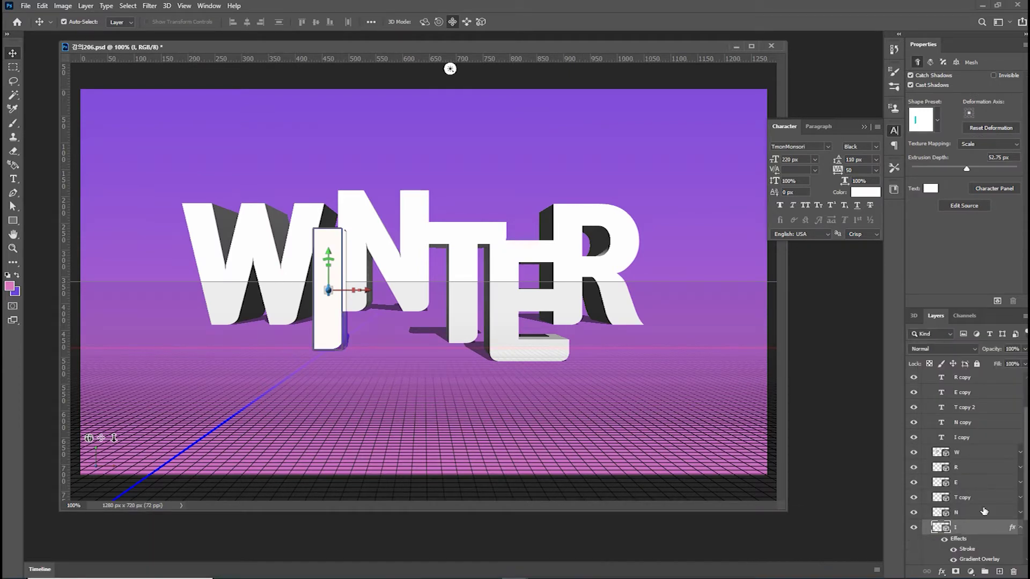
{"action": "left_click", "coordinate": [914, 316]}
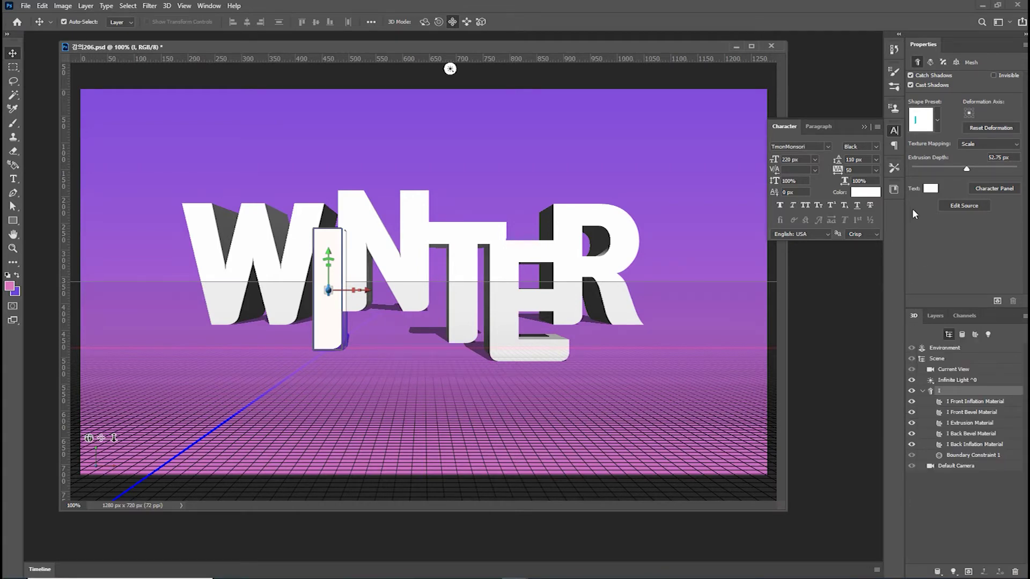
{"action": "left_click", "coordinate": [960, 379]}
- Turn off Infinite Light shadow casting for the I, N and T letters
{"action": "left_click", "coordinate": [911, 120]}
{"action": "left_click", "coordinate": [936, 316]}
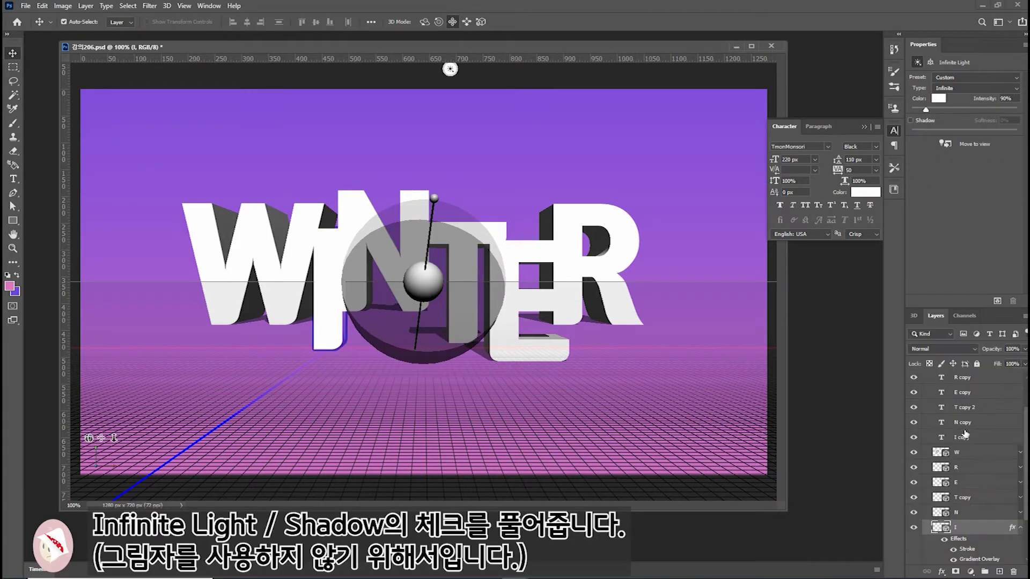
{"action": "left_click", "coordinate": [1020, 530]}
{"action": "left_click", "coordinate": [982, 514]}
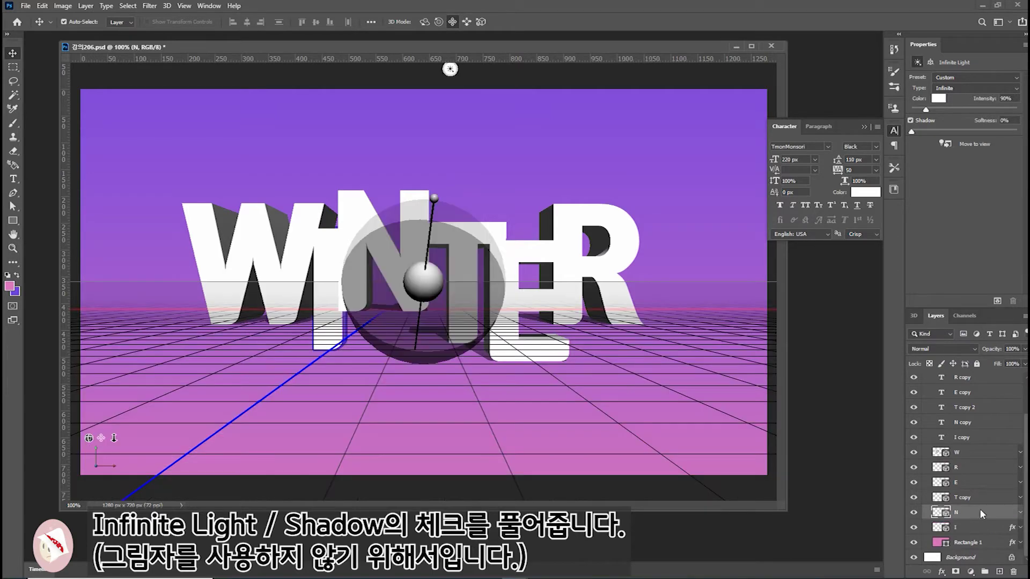
{"action": "left_click", "coordinate": [911, 120]}
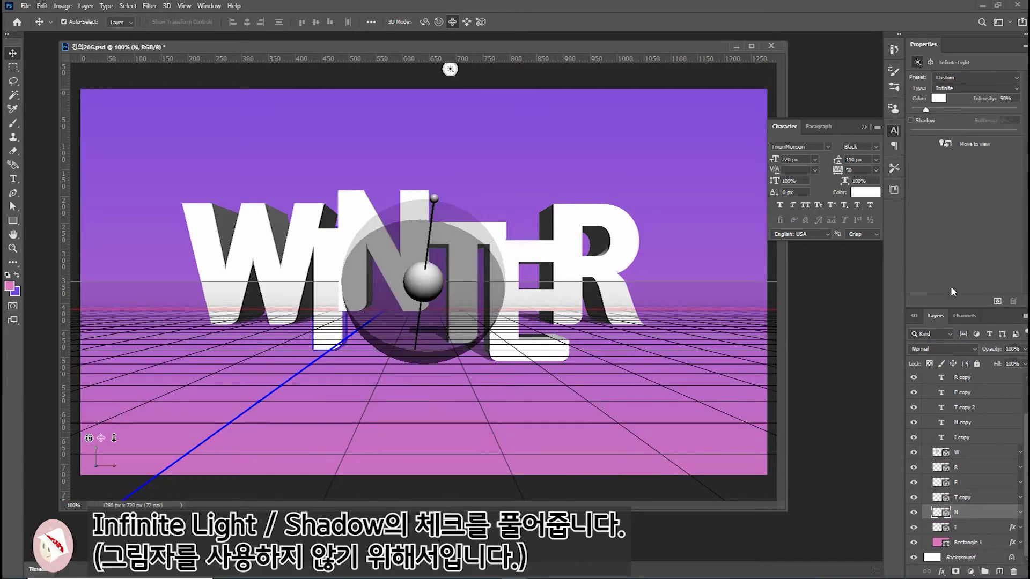
{"action": "left_click", "coordinate": [972, 499]}
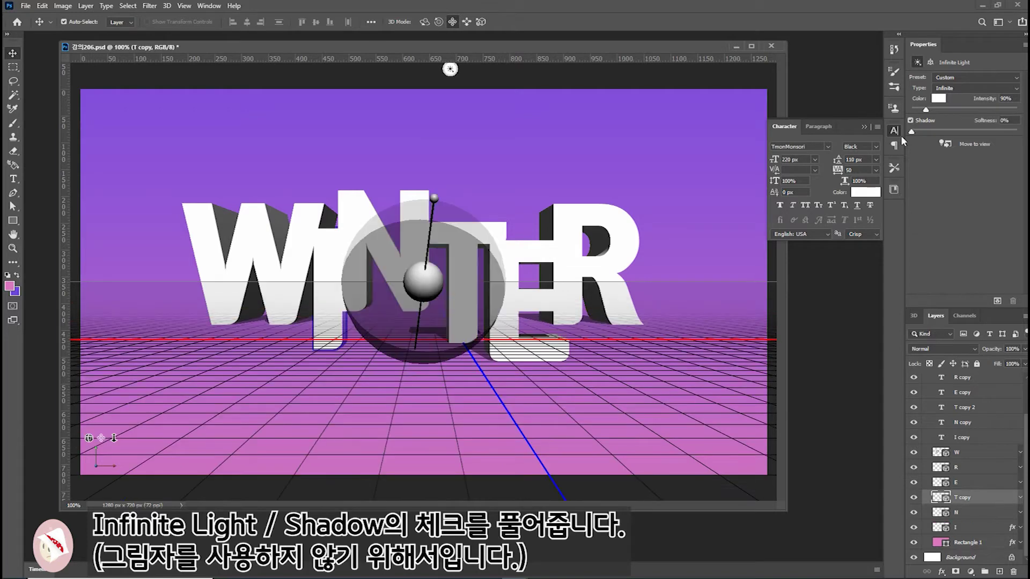
{"action": "left_click", "coordinate": [911, 121]}
- Turn off shadow casting for E, R and W, then open layer effects for N
{"action": "left_click", "coordinate": [971, 483]}
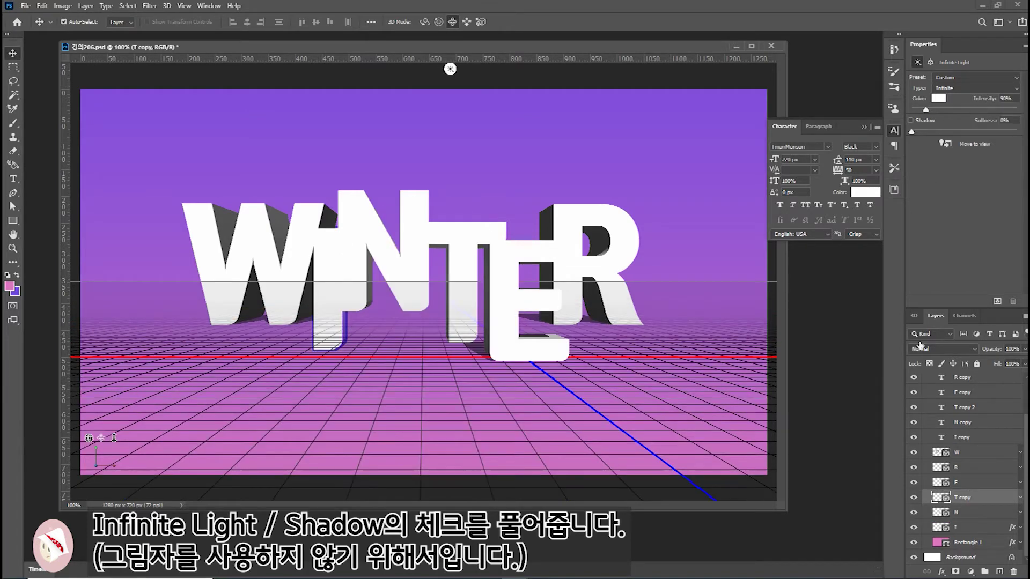
{"action": "left_click", "coordinate": [911, 120]}
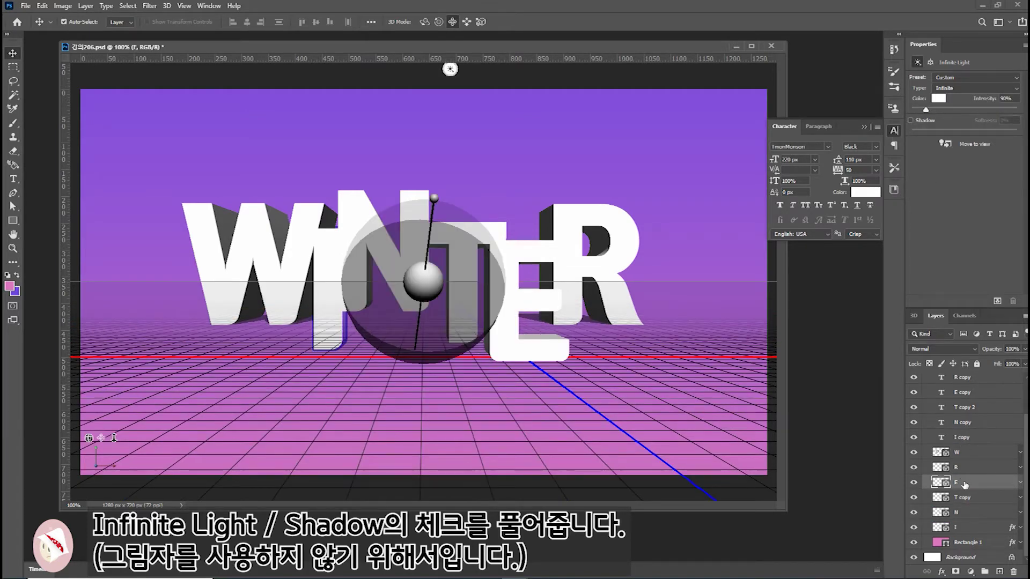
{"action": "left_click", "coordinate": [965, 470]}
{"action": "left_click", "coordinate": [911, 120]}
{"action": "left_click", "coordinate": [957, 452]}
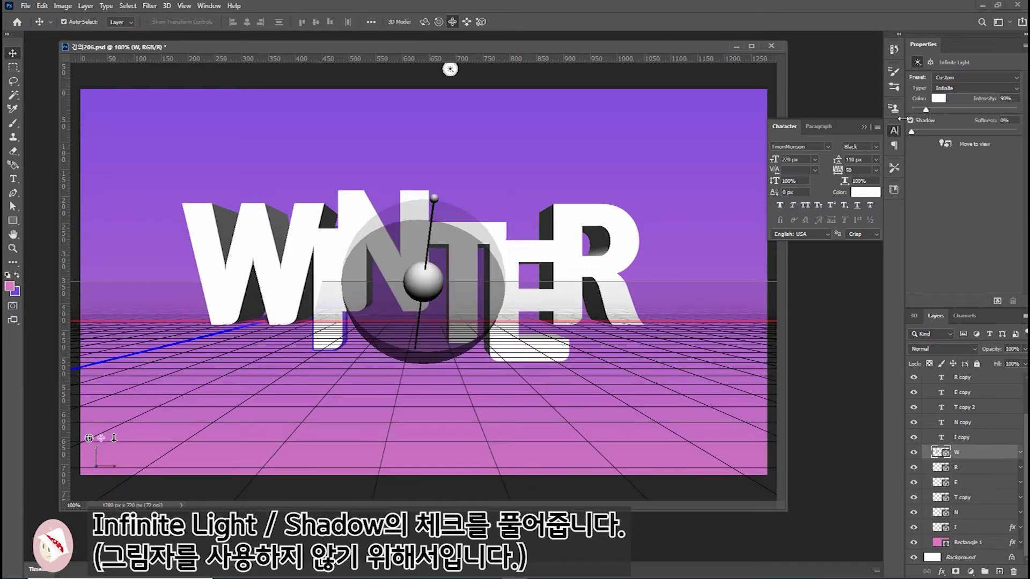
{"action": "left_click", "coordinate": [910, 120]}
{"action": "left_click", "coordinate": [956, 513]}
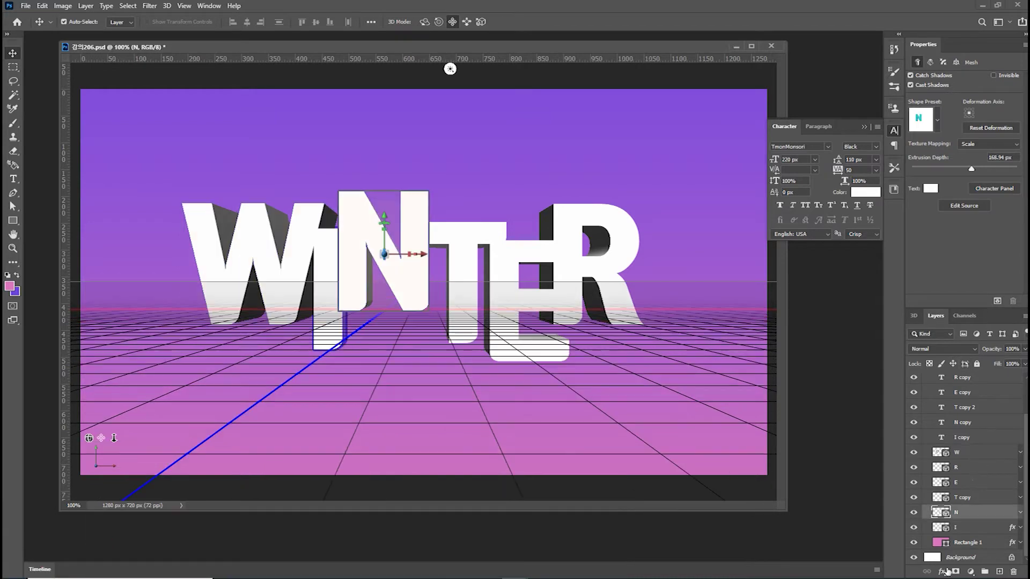
{"action": "left_click", "coordinate": [943, 572]}
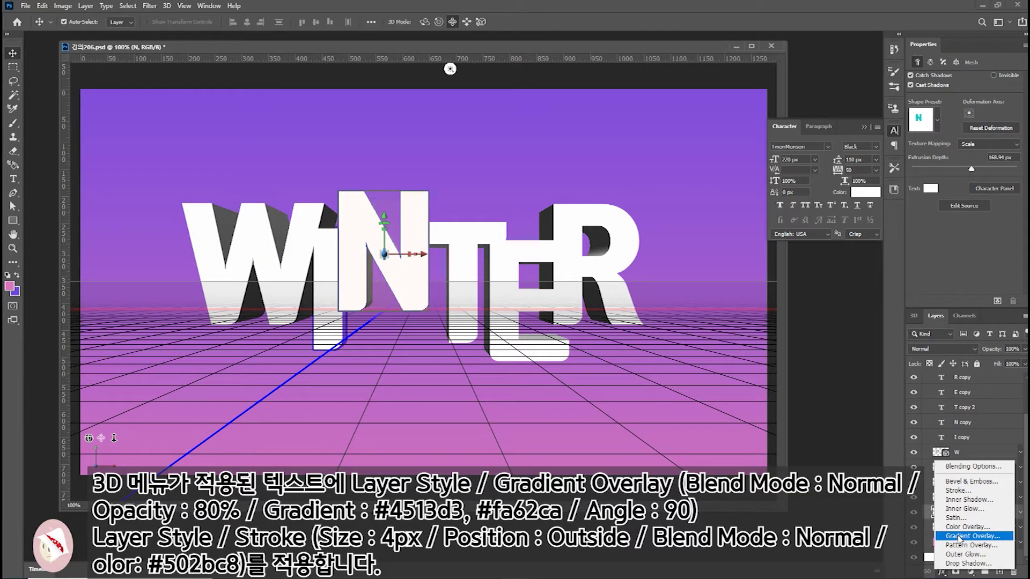
- Give the 3D N and W a #4513d3–#fa62ca gradient overlay and 4 px #502bc8 outside stroke
{"action": "left_click", "coordinate": [958, 536]}
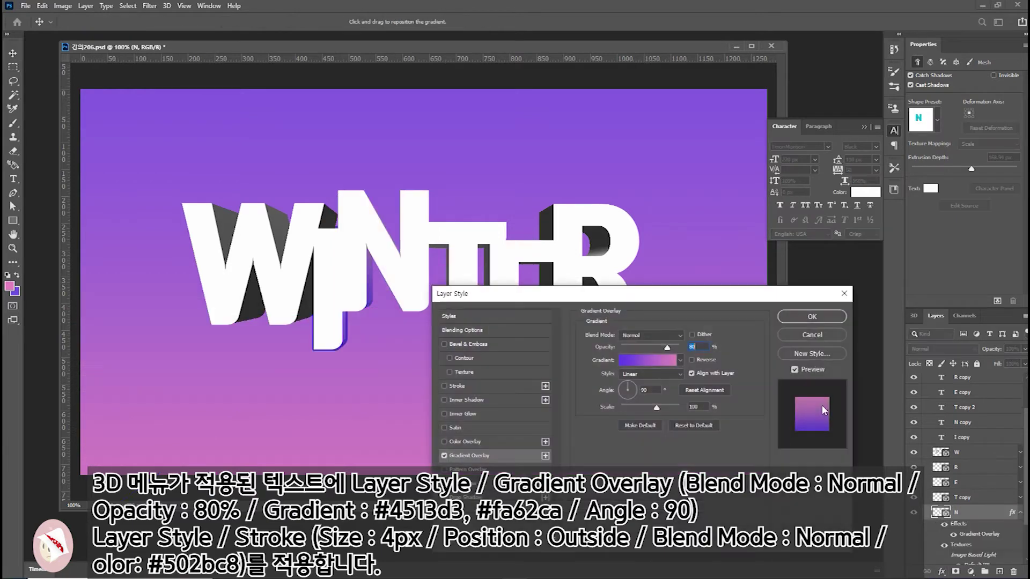
{"action": "left_click", "coordinate": [458, 386]}
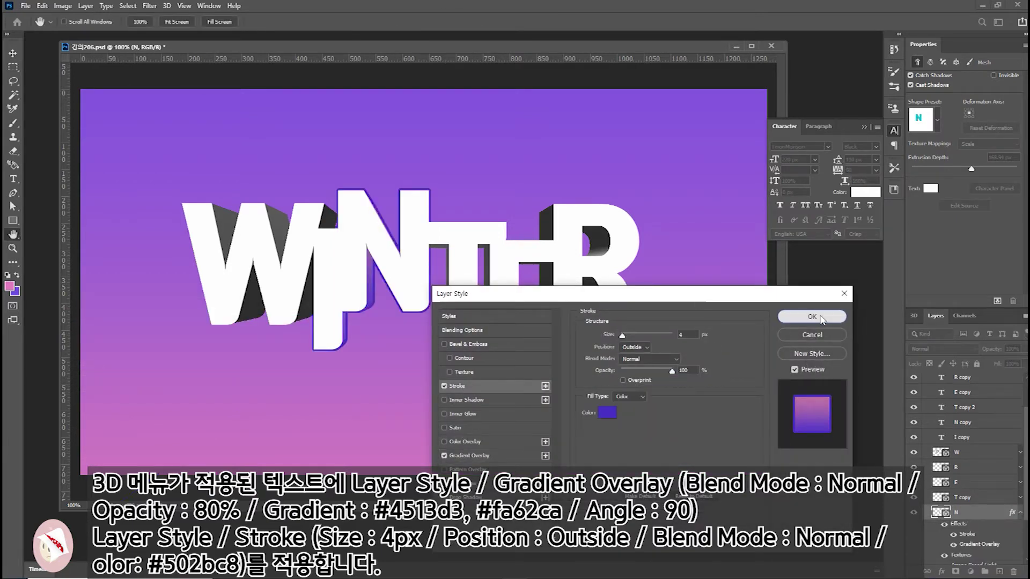
{"action": "left_click", "coordinate": [812, 317]}
{"action": "right_click", "coordinate": [946, 560]}
{"action": "left_click", "coordinate": [777, 408]}
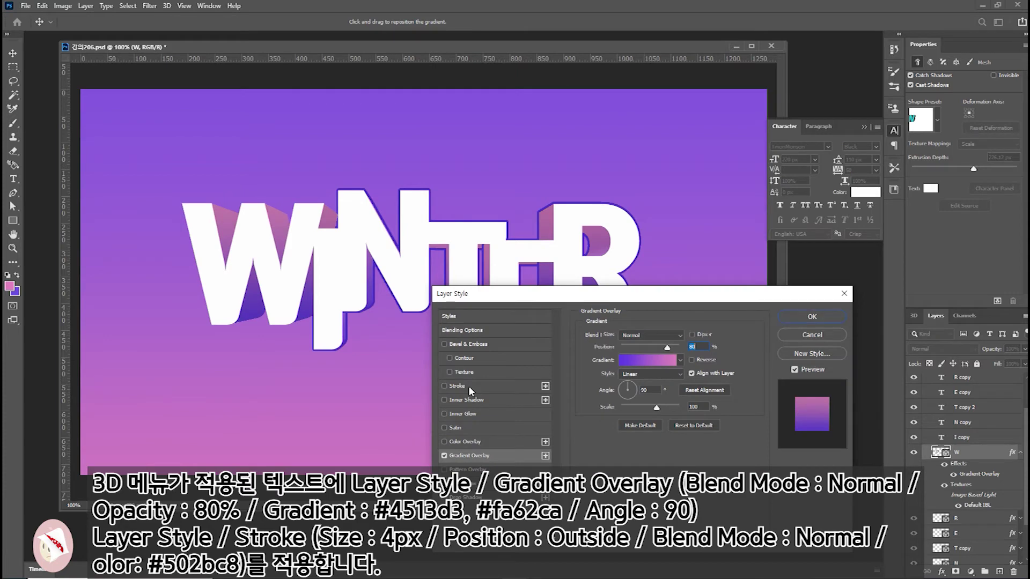
{"action": "left_click", "coordinate": [468, 385]}
{"action": "left_click", "coordinate": [813, 317]}
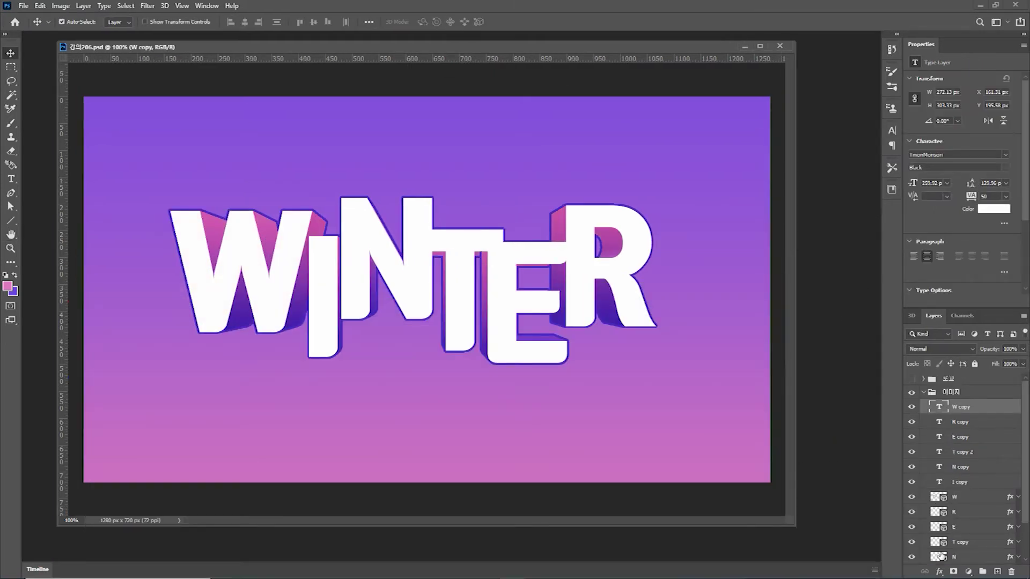
- Add a pink fading Gradient Overlay to the W copy letter
{"action": "left_click", "coordinate": [941, 573]}
{"action": "left_click", "coordinate": [970, 539]}
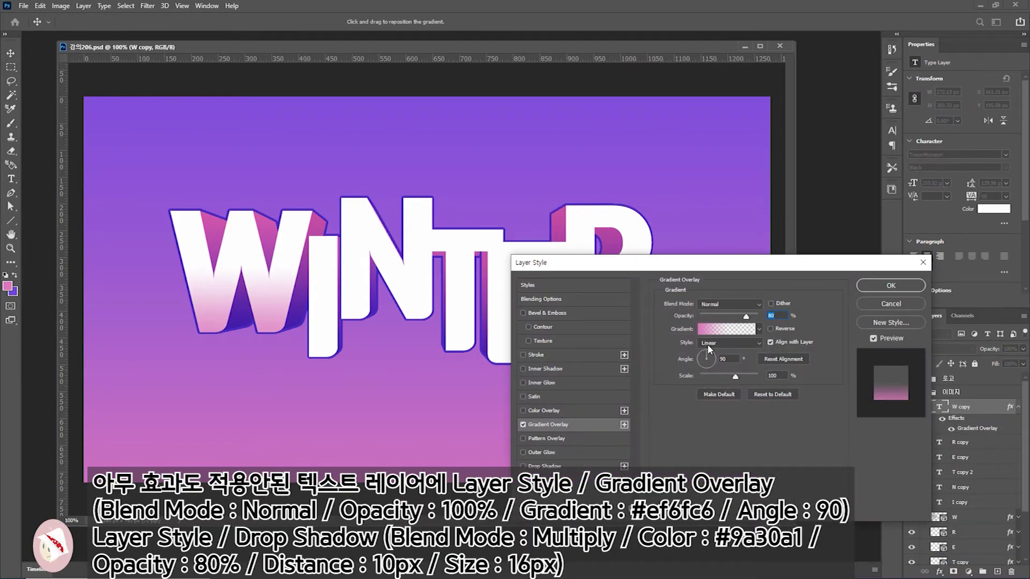
{"action": "left_click", "coordinate": [704, 334]}
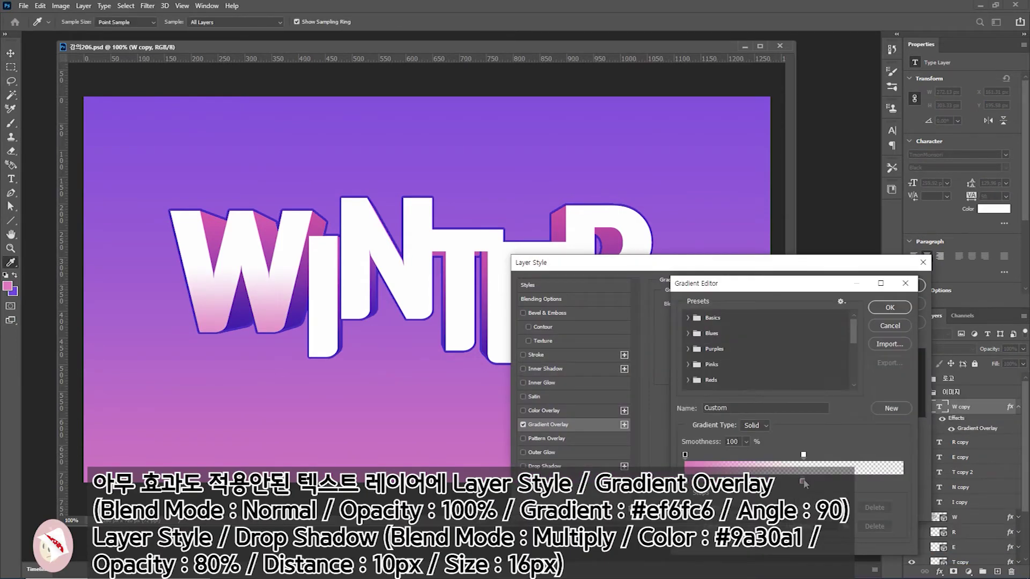
{"action": "left_click", "coordinate": [746, 525]}
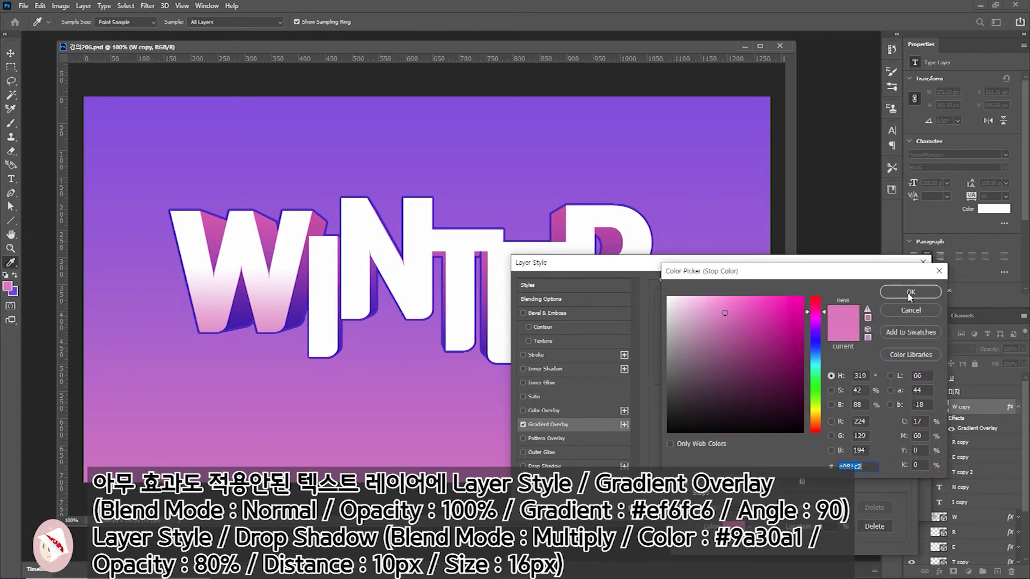
{"action": "left_click", "coordinate": [911, 291]}
{"action": "left_click", "coordinate": [896, 308]}
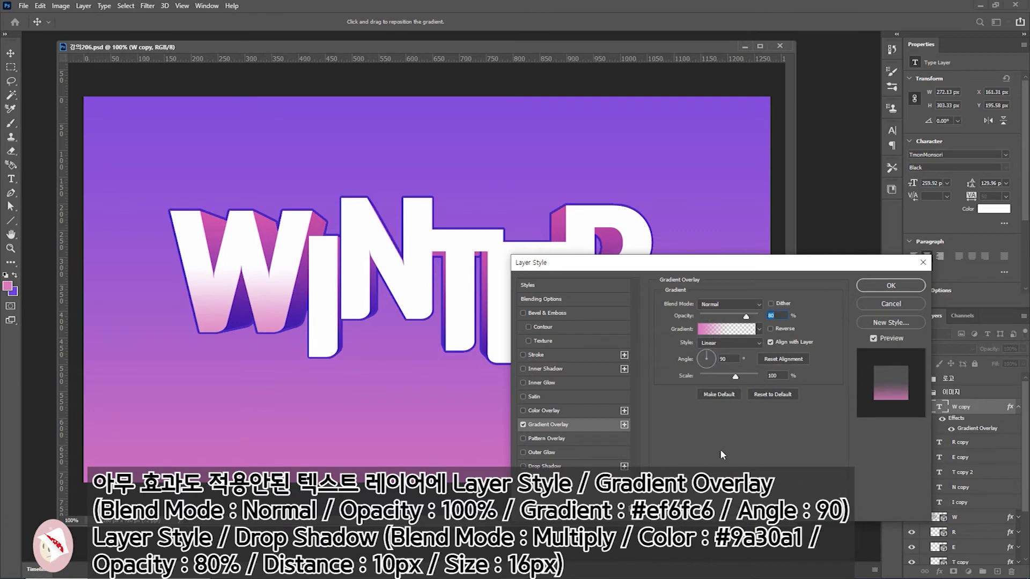
- Add a soft purple Drop Shadow to the W copy letter and apply the effects
{"action": "left_click", "coordinate": [547, 467]}
{"action": "left_click", "coordinate": [769, 306]}
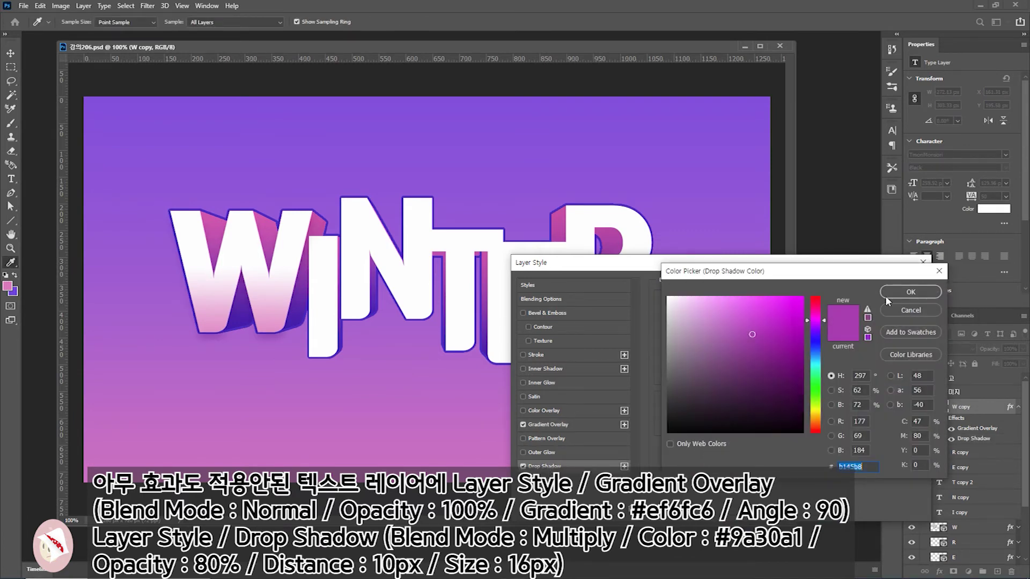
{"action": "left_click", "coordinate": [888, 295]}
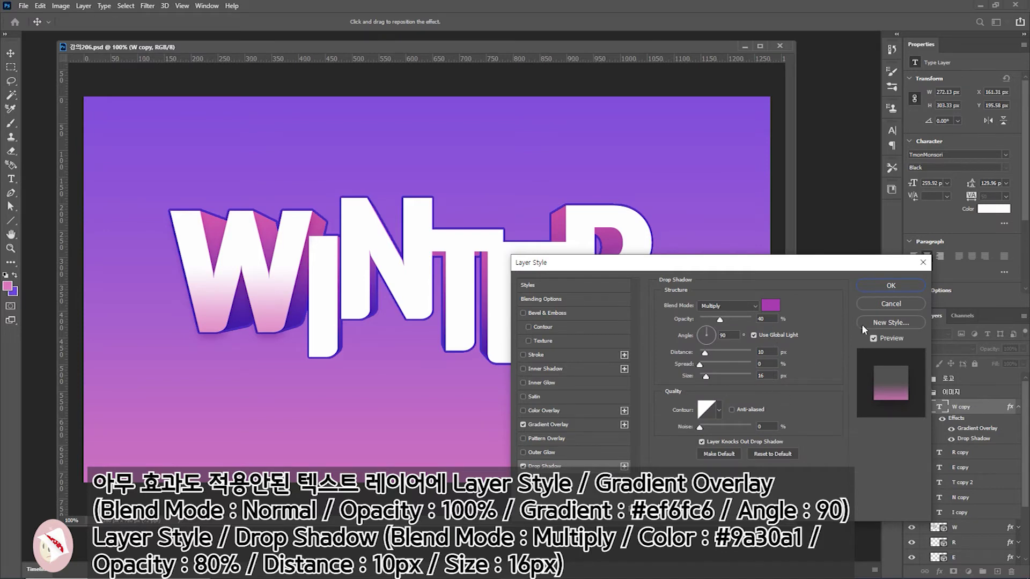
{"action": "left_click", "coordinate": [892, 286]}
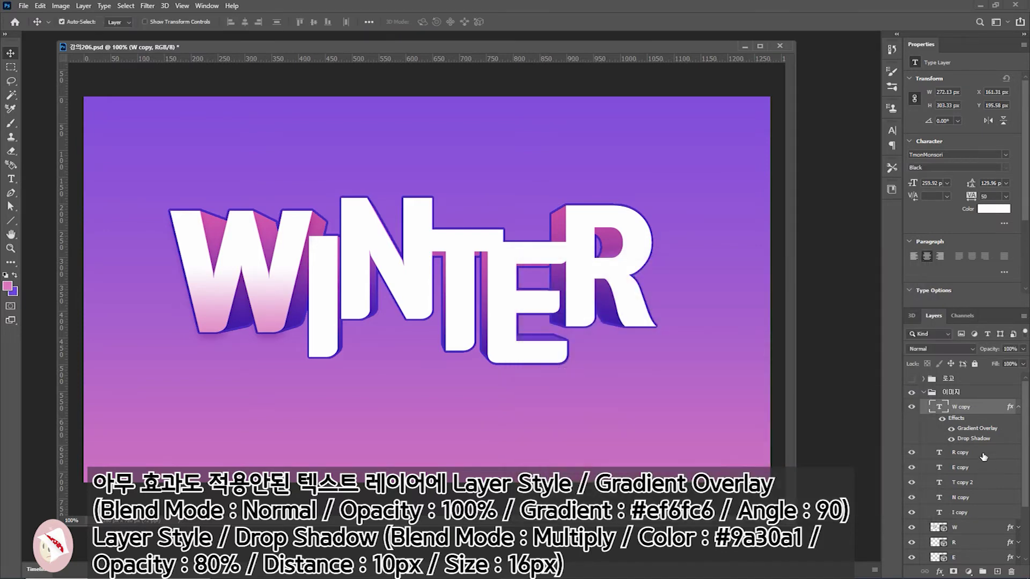
{"action": "left_click", "coordinate": [1018, 407]}
- Copy the W copy's layer style and paste it onto R copy through I copy
{"action": "right_click", "coordinate": [960, 407]}
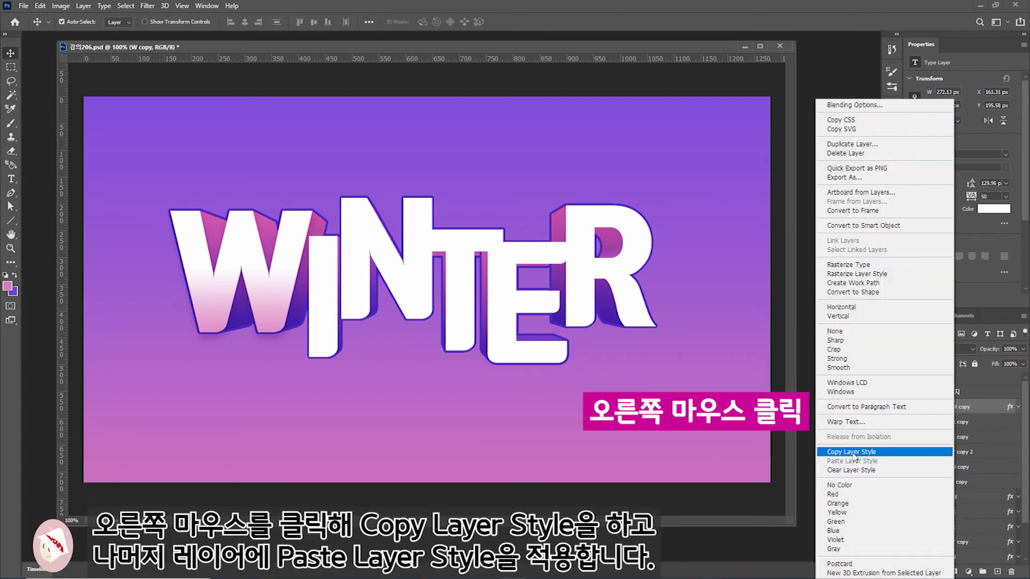
{"action": "left_click", "coordinate": [854, 454]}
{"action": "left_click", "coordinate": [968, 424]}
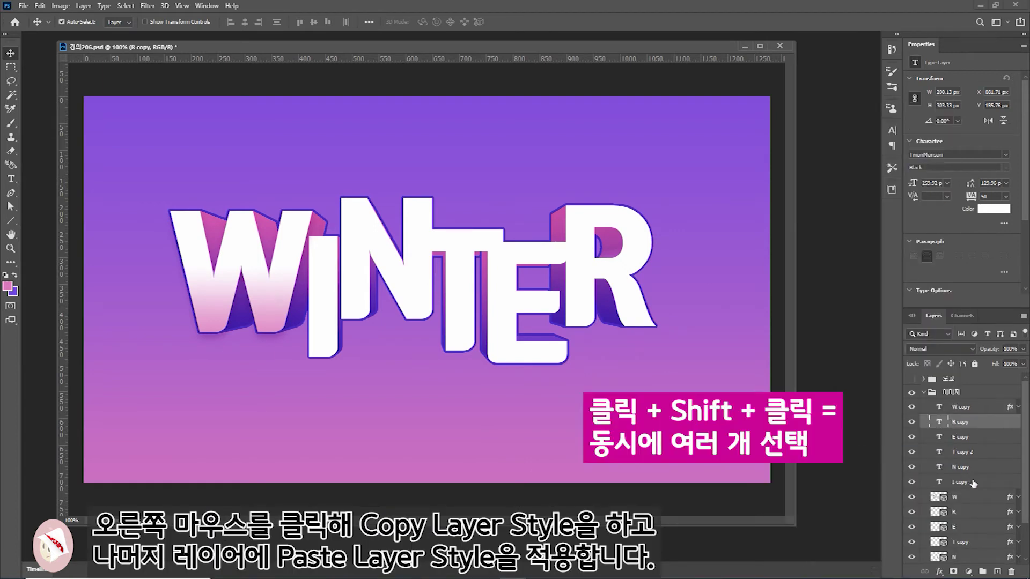
{"action": "left_click", "coordinate": [974, 482], "text": "shift"}
{"action": "right_click", "coordinate": [974, 480]}
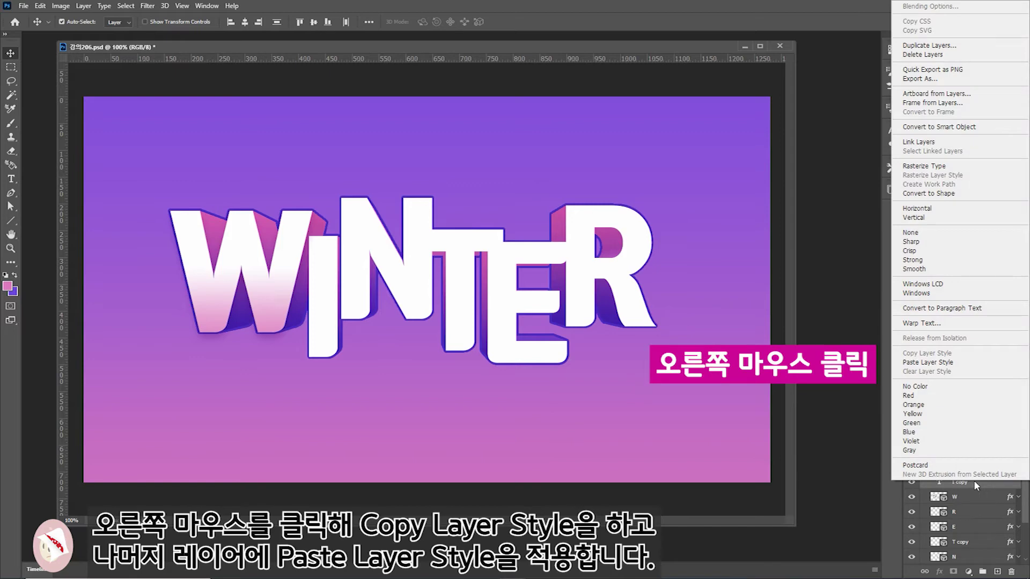
{"action": "left_click", "coordinate": [935, 365]}
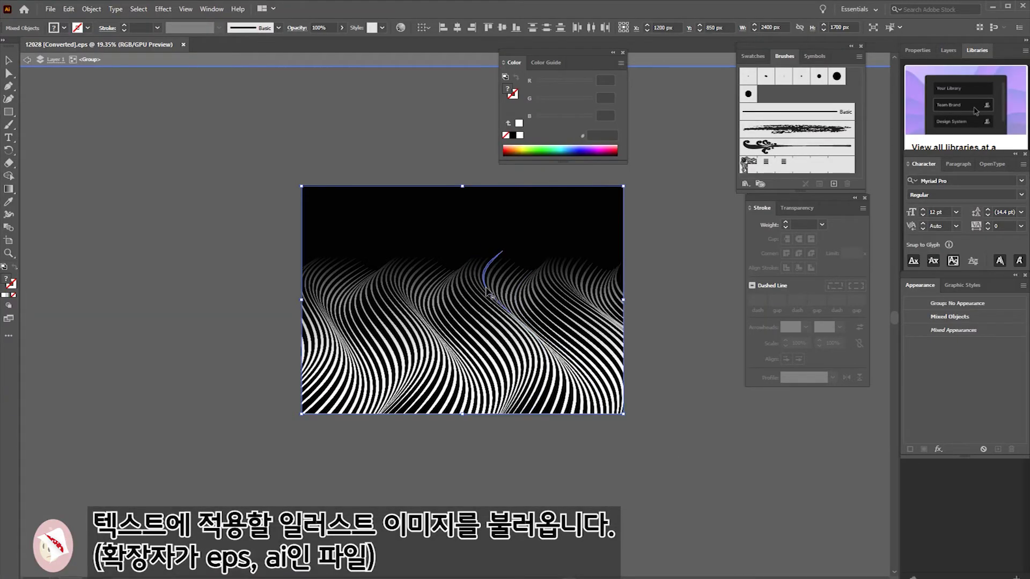
- Copy the wave-line artwork in Illustrator and create a new blank 2400 x 1249 px document
{"action": "double_click", "coordinate": [488, 325]}
{"action": "key", "text": "ctrl+a"}
{"action": "key", "text": "ctrl+c"}
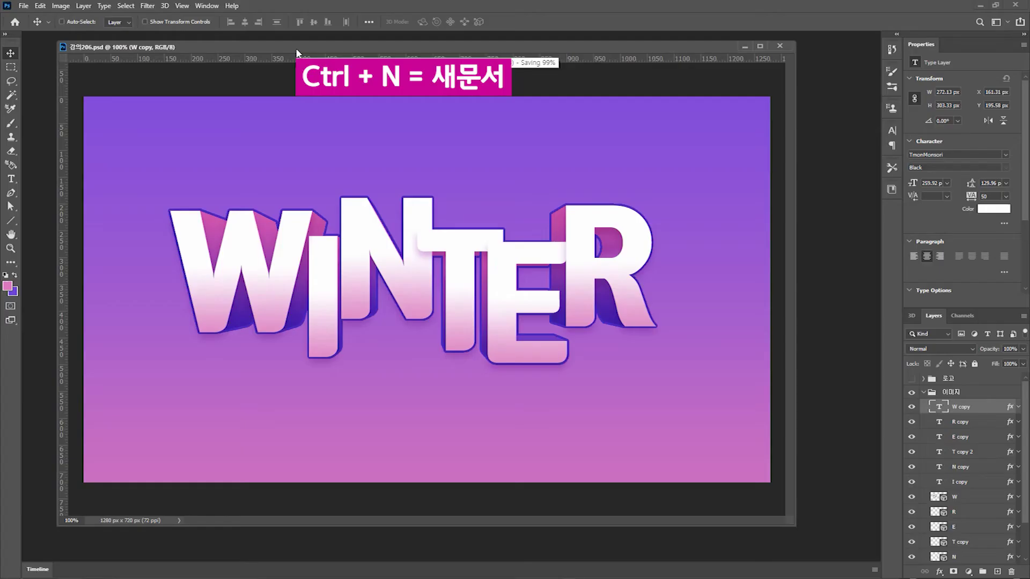
{"action": "key", "text": "ctrl+n"}
{"action": "key", "text": "Return"}
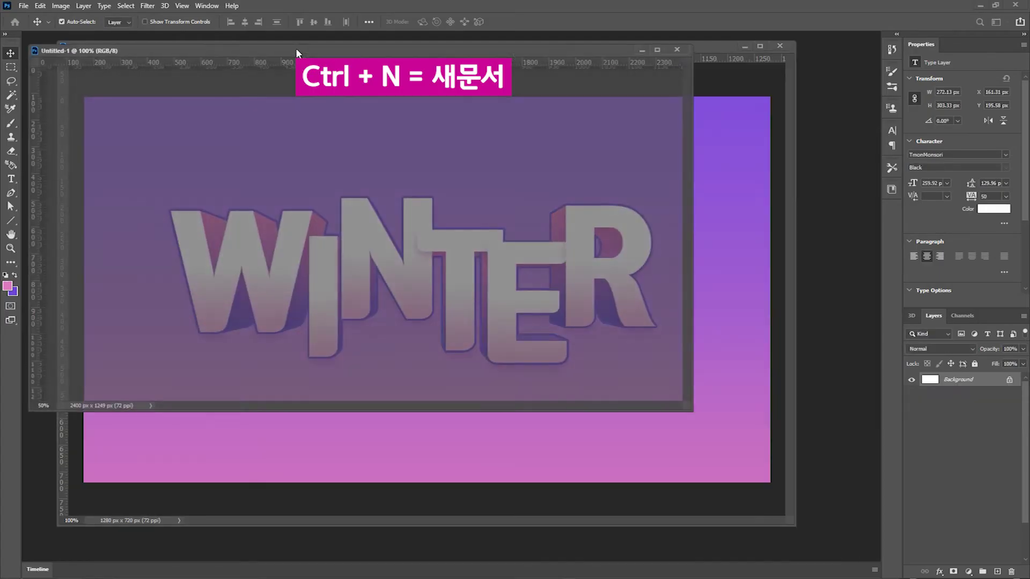
- Paste the wave artwork into the new document as a Vector Smart Object
{"action": "key", "text": "ctrl+v"}
{"action": "key", "text": "Return"}
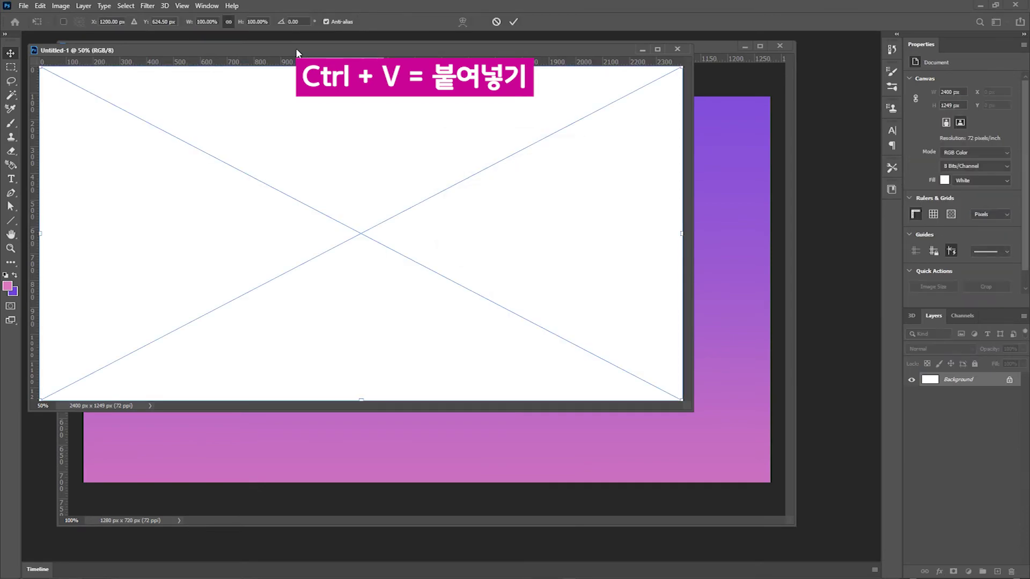
{"action": "key", "text": "Return"}
{"action": "left_click_drag", "start_coordinate": [296, 52], "coordinate": [282, 66]}
- Resize the wave document to 1000 x 520 px via Image Size
{"action": "right_click", "coordinate": [283, 66]}
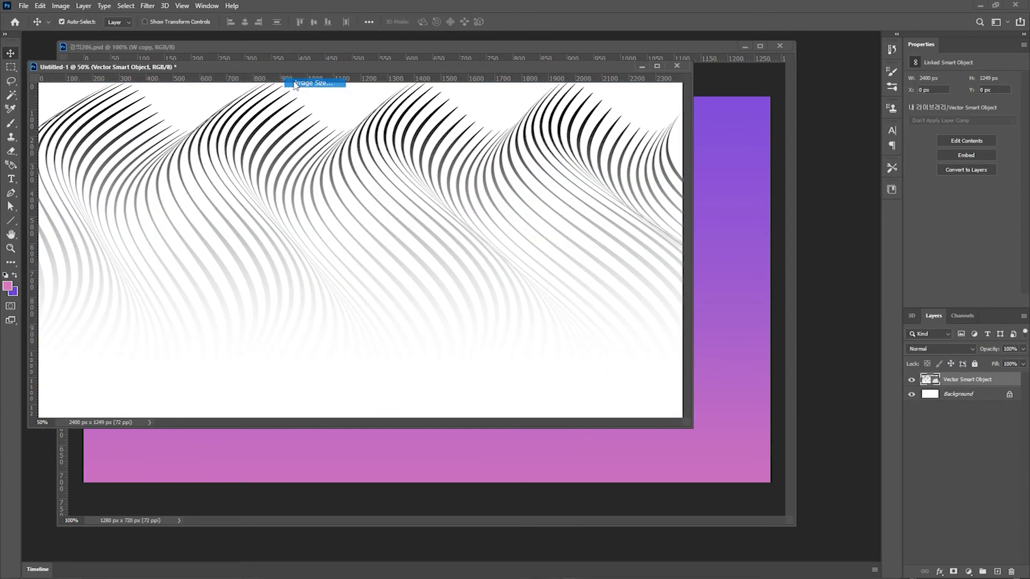
{"action": "left_click", "coordinate": [309, 83]}
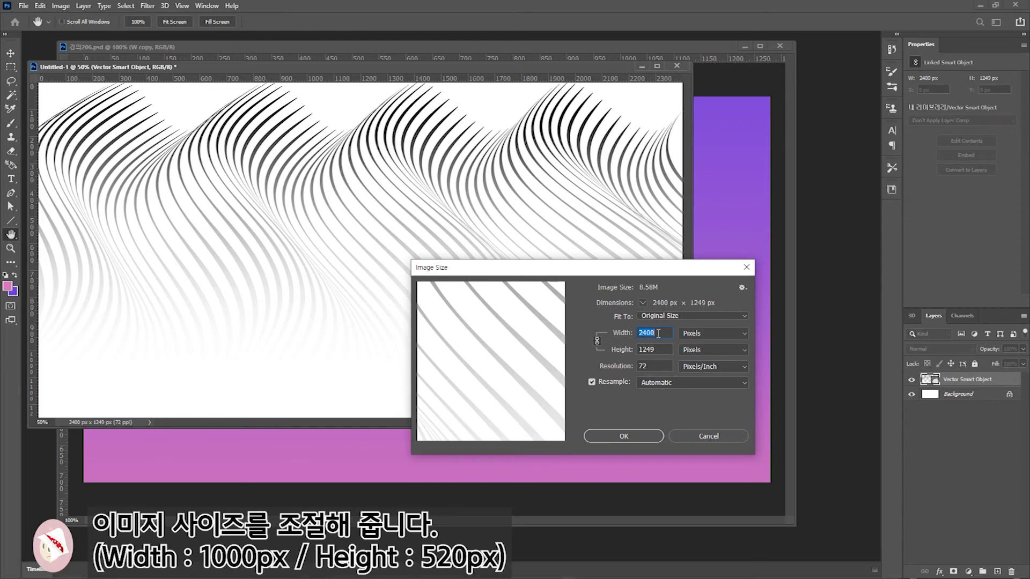
{"action": "type", "text": "1000"}
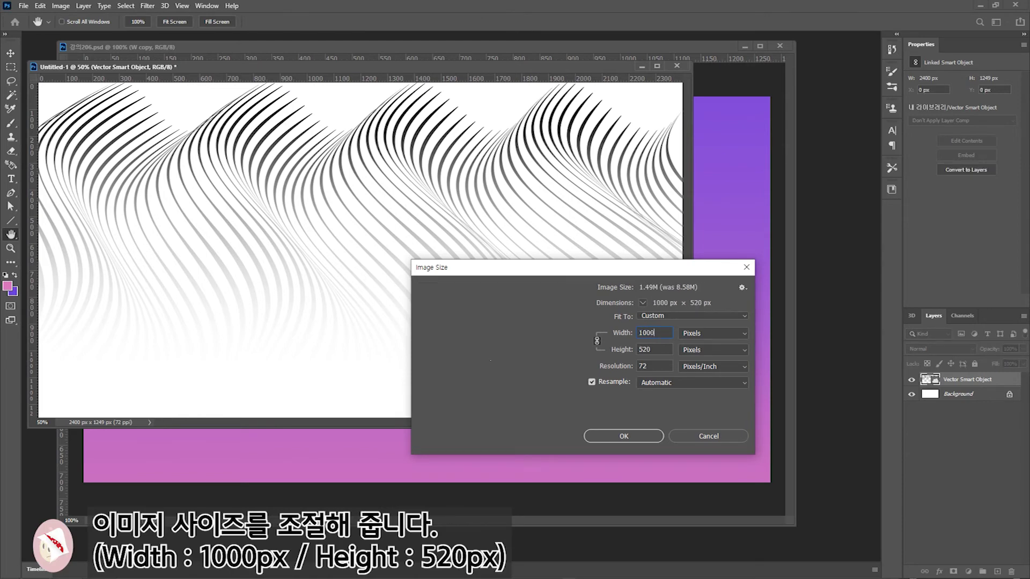
{"action": "key", "text": "Return"}
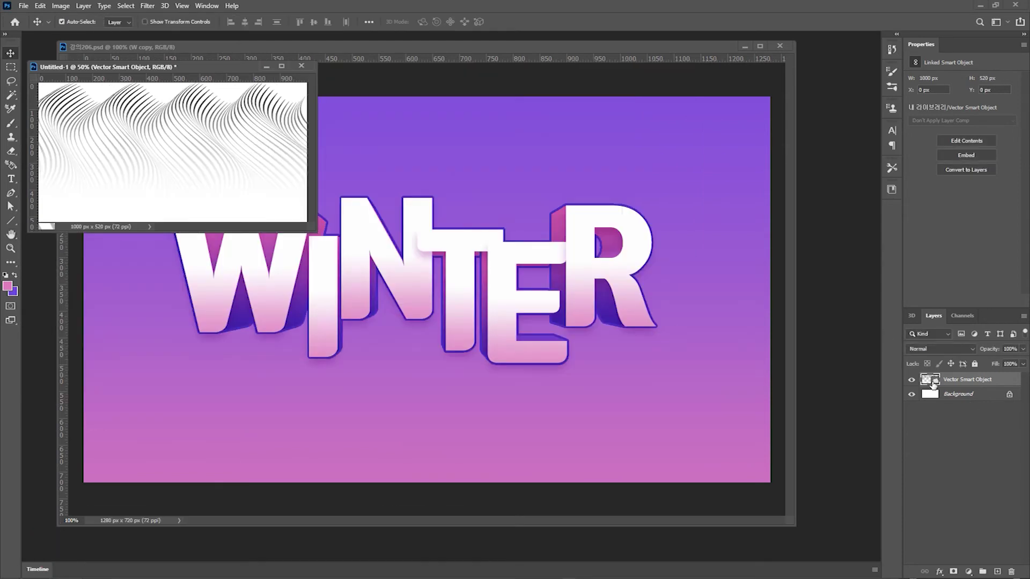
- Copy the wave-line layer into the WINTER document, close the temporary wave document, and shift it right
{"action": "left_click_drag", "start_coordinate": [932, 381], "coordinate": [65, 172]}
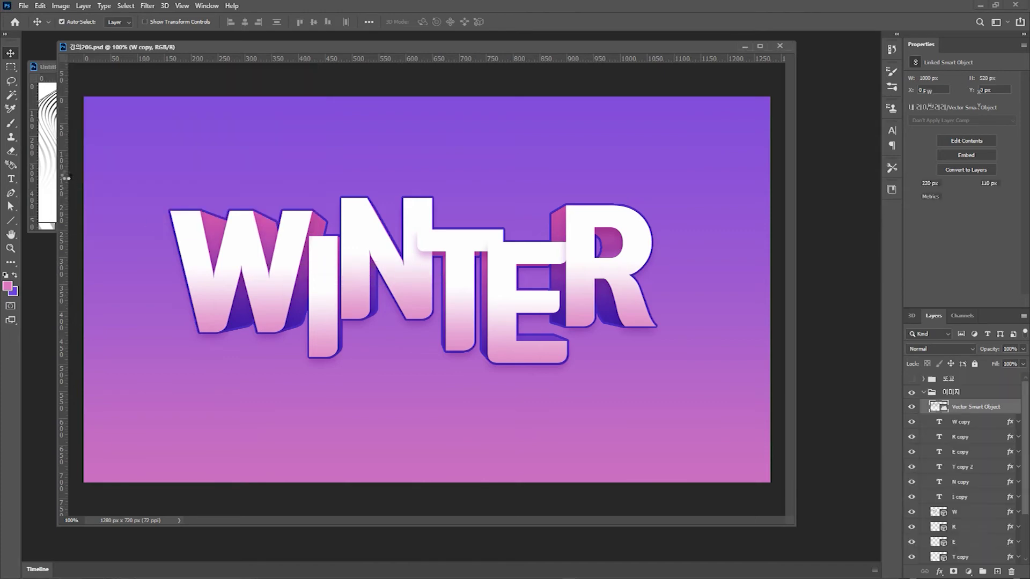
{"action": "left_click", "coordinate": [301, 65]}
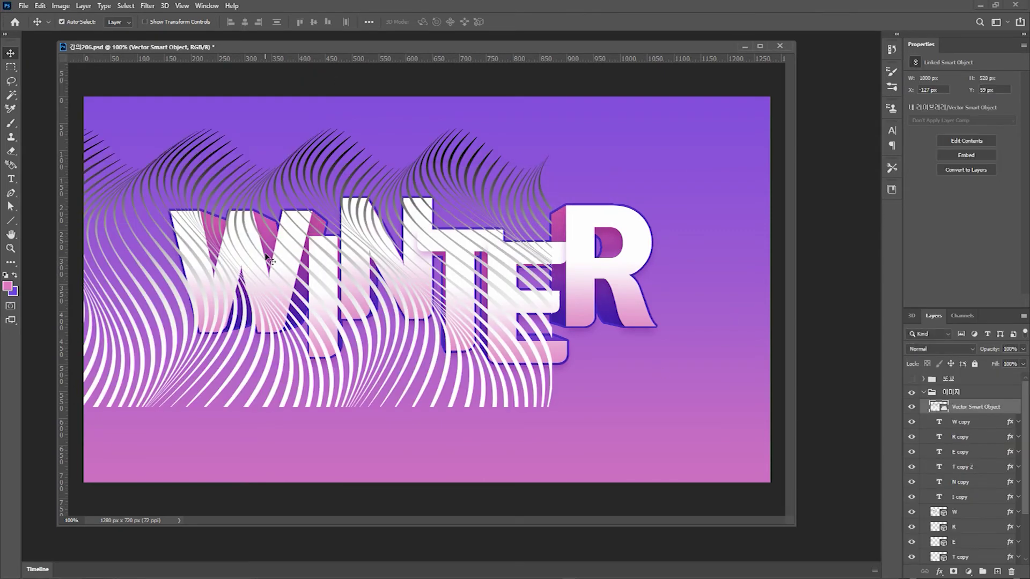
{"action": "key", "text": "shift+Right"}
{"action": "key", "text": "shift+Right"}
{"action": "key", "text": "shift+Right"}
{"action": "key", "text": "shift+Right"}
{"action": "key", "text": "shift+Right"}
{"action": "key", "text": "shift+Right"}
{"action": "key", "text": "shift+Right"}
{"action": "key", "text": "shift+Right"}
{"action": "key", "text": "shift+Right"}
{"action": "key", "text": "shift+Right"}
{"action": "key", "text": "shift+Right"}
{"action": "key", "text": "shift+Right"}
- Scale the wave-line pattern down to about 916 x 477 px over the WINTER letters
{"action": "left_click", "coordinate": [41, 6]}
{"action": "mouse_move", "coordinate": [56, 250]}
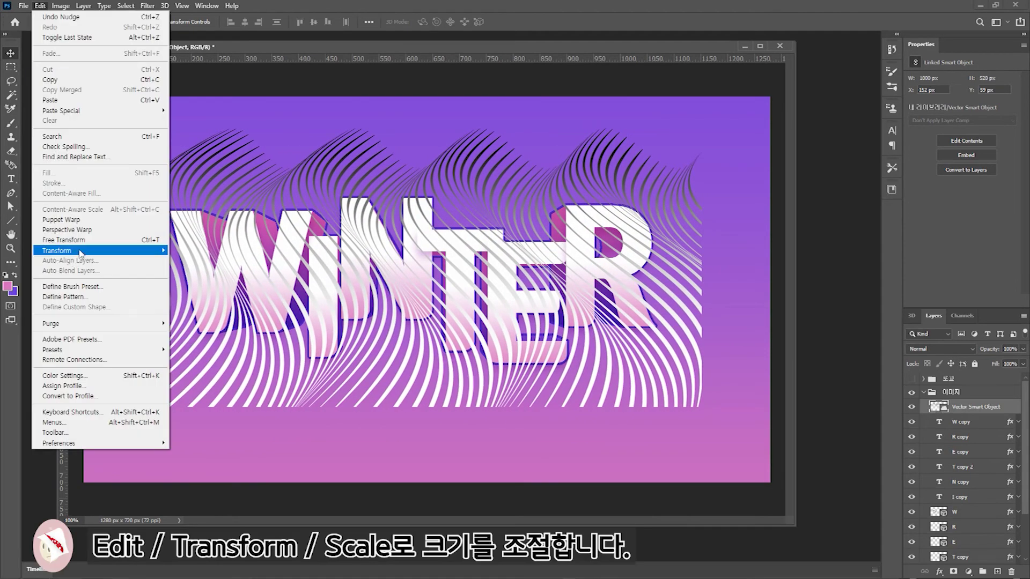
{"action": "left_click", "coordinate": [185, 267]}
{"action": "left_click_drag", "start_coordinate": [701, 129], "coordinate": [657, 151]}
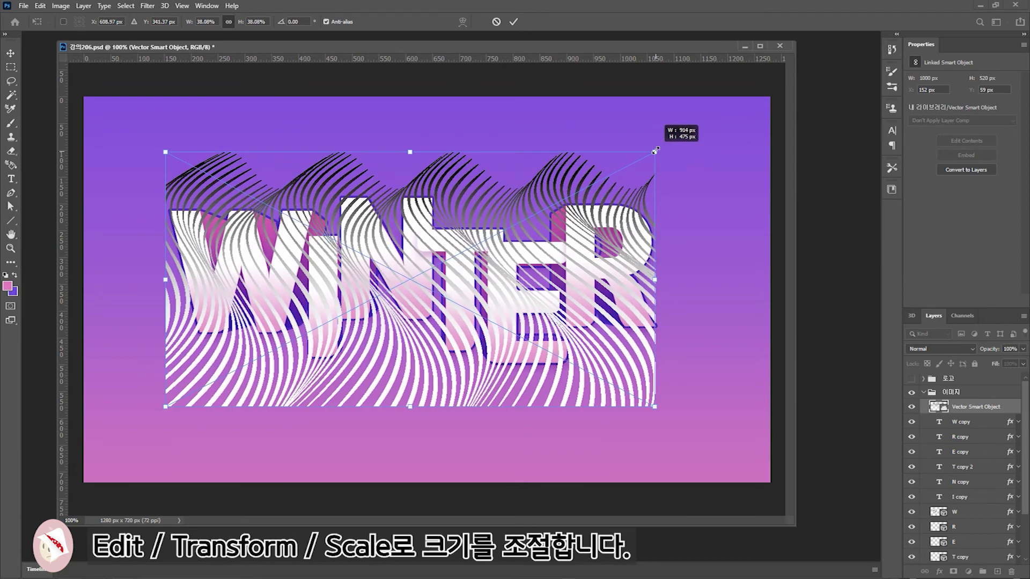
{"action": "key", "text": "Return"}
{"action": "left_click", "coordinate": [940, 497], "text": "ctrl"}
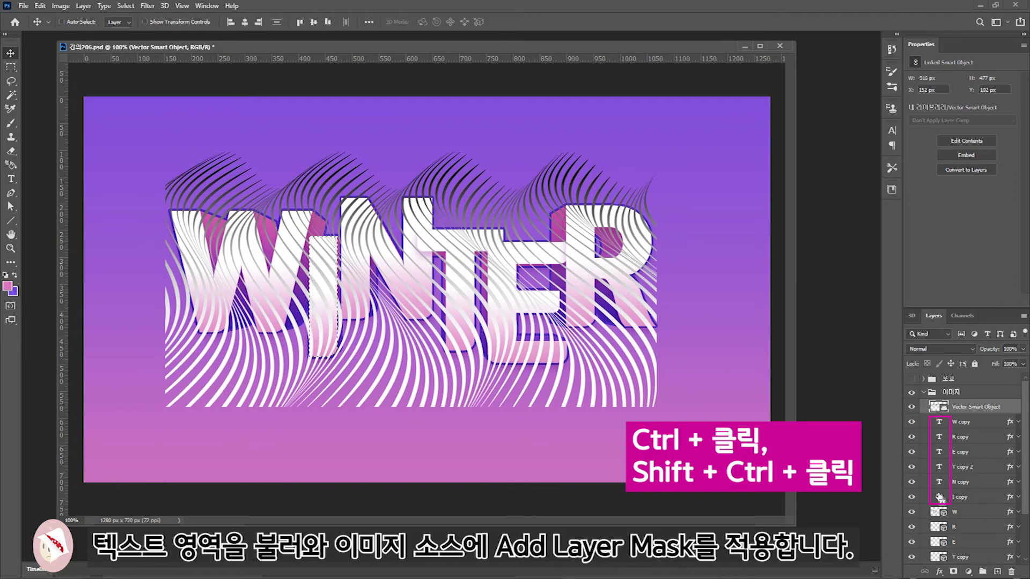
- Mask the wave lines to the combined W, I, N, T, E, R letter selection and blend them in Divide mode
{"action": "left_click", "coordinate": [939, 481], "text": "ctrl+shift"}
{"action": "left_click", "coordinate": [939, 451], "text": "ctrl+shift"}
{"action": "left_click", "coordinate": [939, 422], "text": "ctrl+shift"}
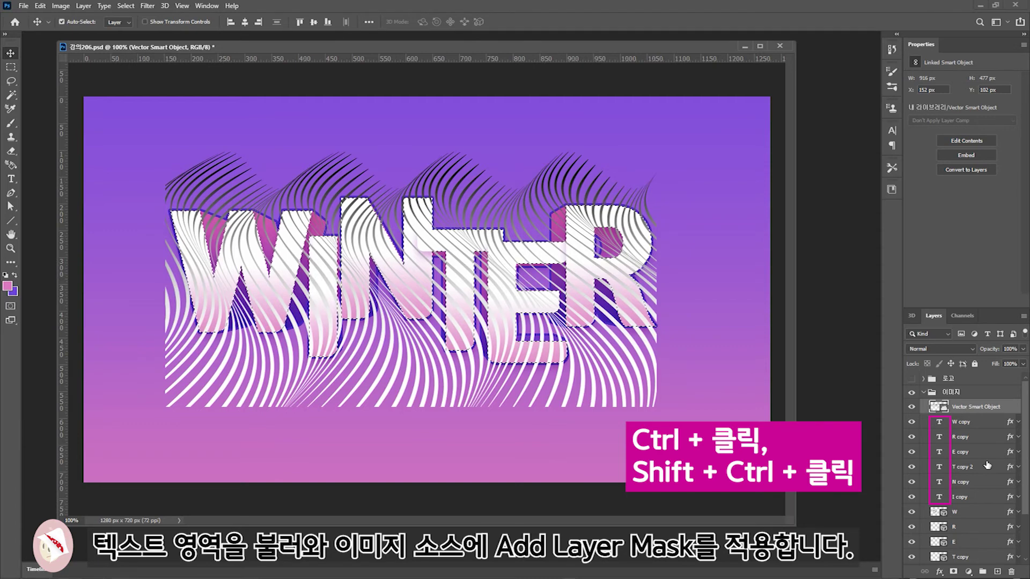
{"action": "left_click", "coordinate": [952, 573]}
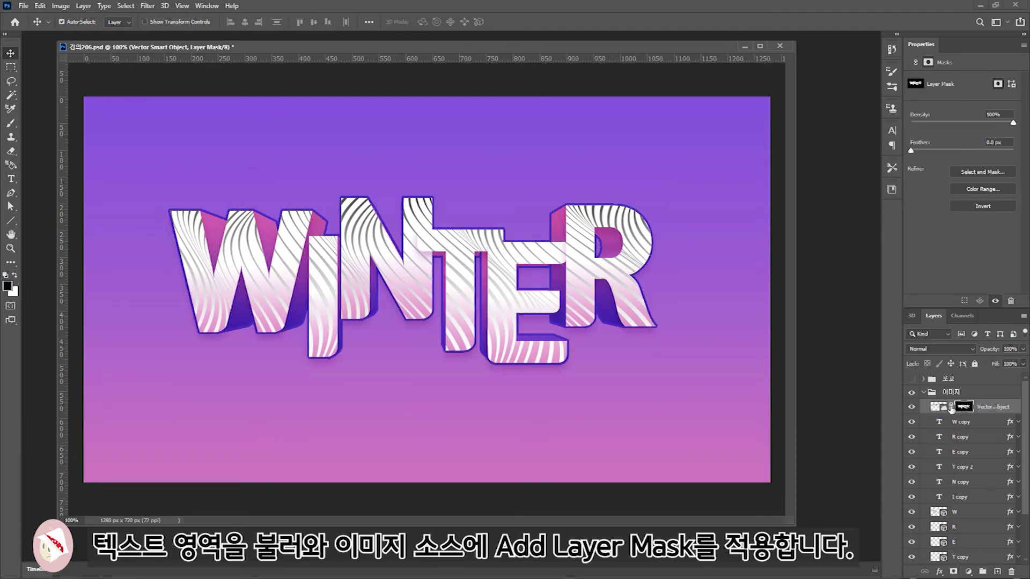
{"action": "left_click", "coordinate": [949, 348]}
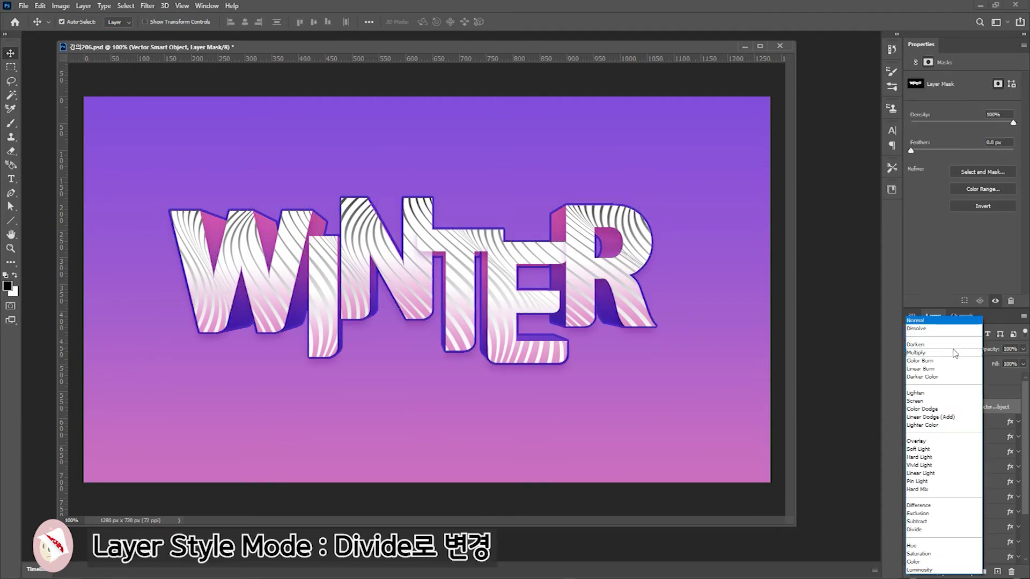
{"action": "left_click", "coordinate": [935, 530]}
{"action": "double_click", "coordinate": [1010, 423]}
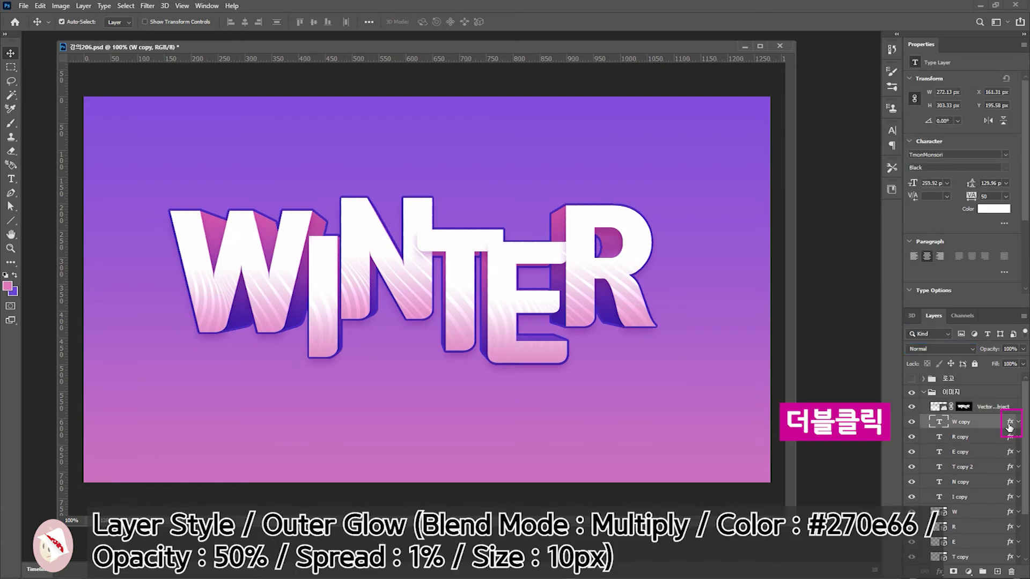
- Add an Outer Glow to W copy: Multiply, #270e66, 50% opacity, 1% spread, 10 px size
{"action": "left_click", "coordinate": [584, 474]}
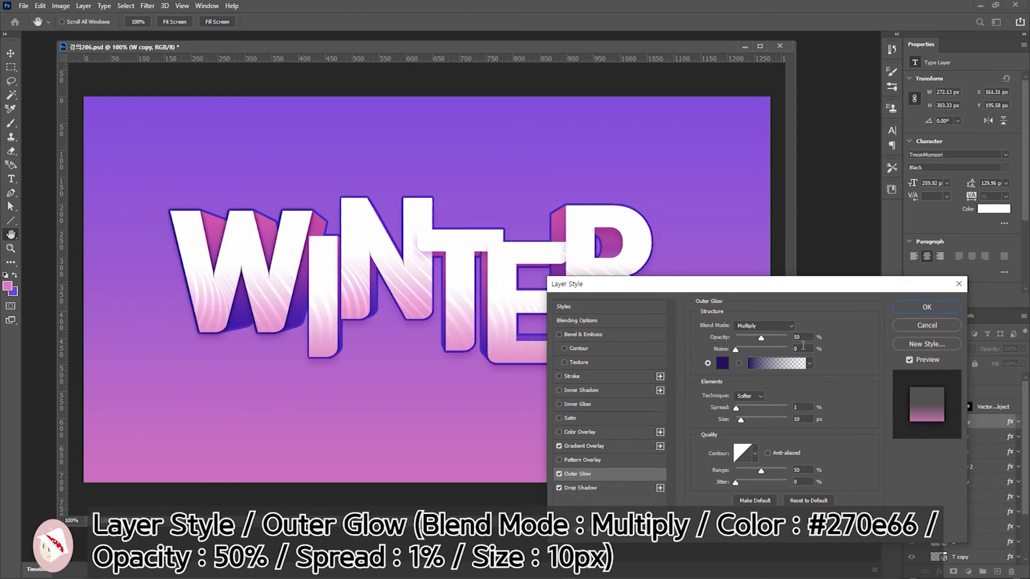
{"action": "left_click", "coordinate": [721, 364]}
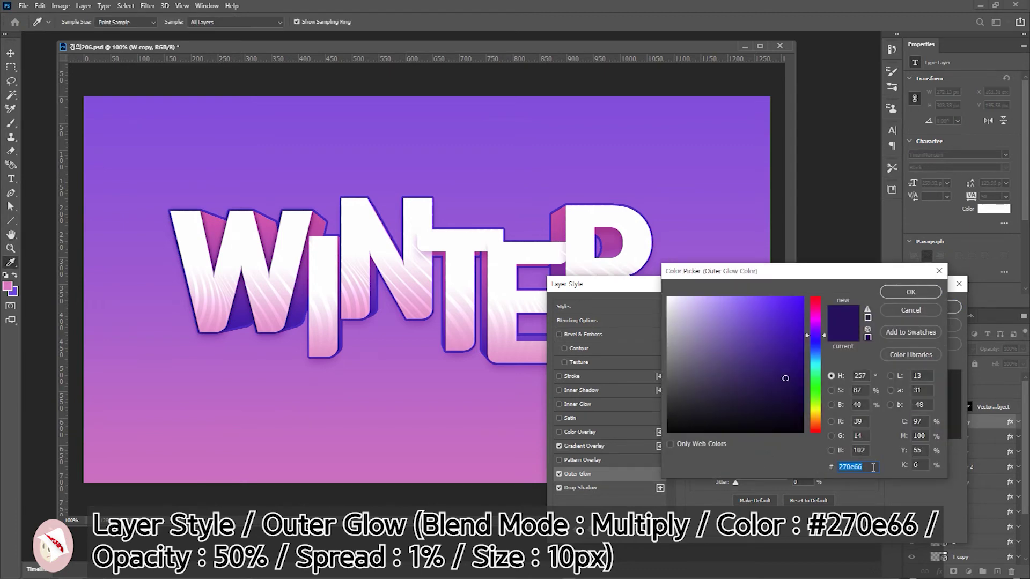
{"action": "left_click", "coordinate": [915, 294]}
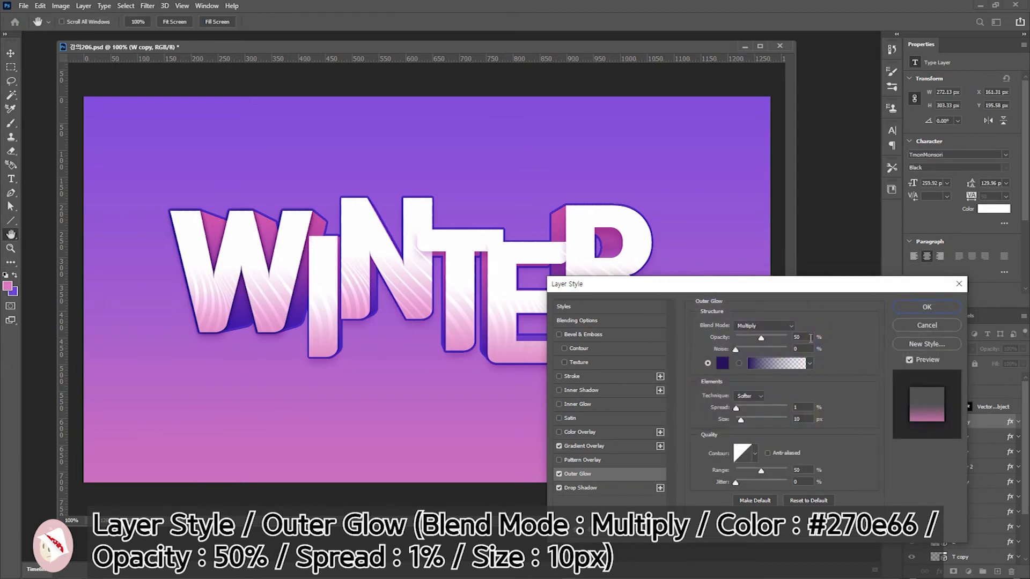
{"action": "double_click", "coordinate": [809, 420]}
{"action": "left_click", "coordinate": [927, 307]}
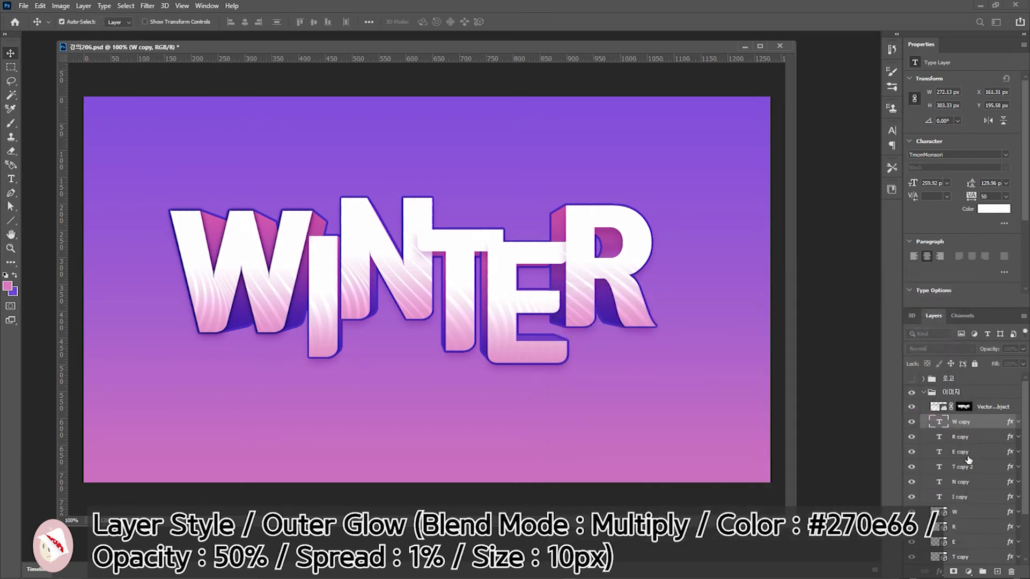
- Copy the W copy layer style and paste it onto the R copy through I copy layers
{"action": "right_click", "coordinate": [968, 422]}
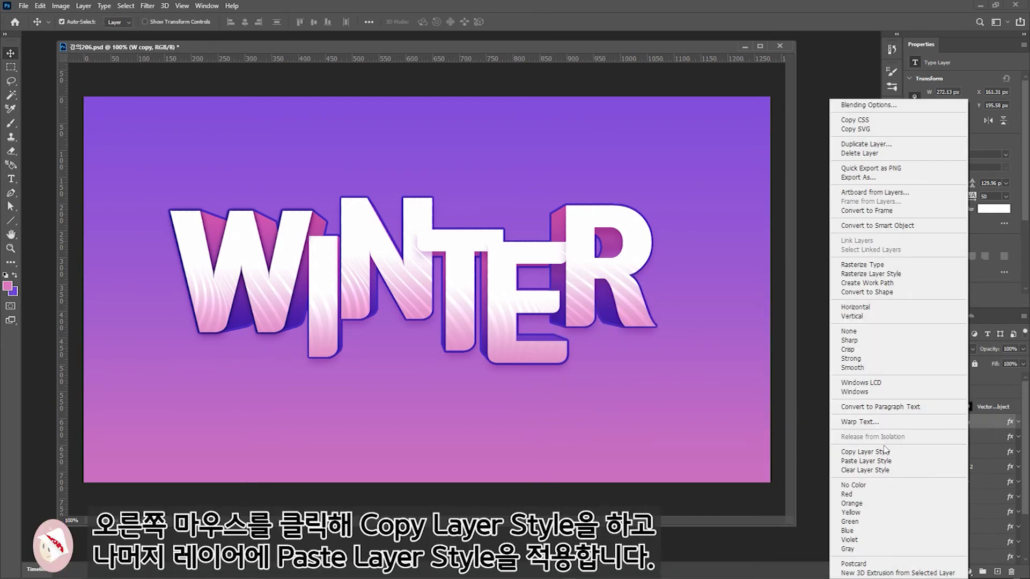
{"action": "left_click", "coordinate": [866, 452]}
{"action": "left_click", "coordinate": [960, 437]}
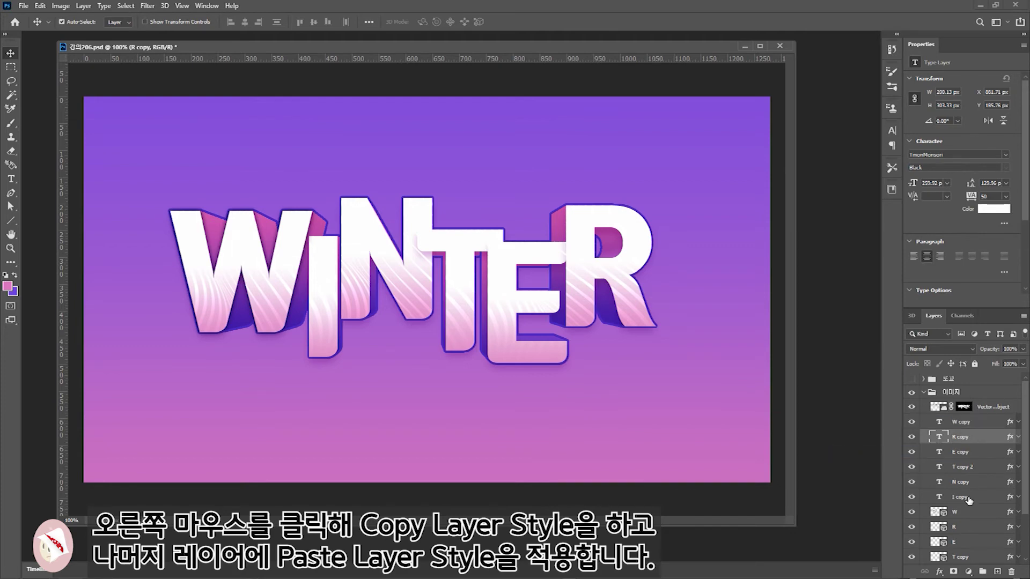
{"action": "left_click", "coordinate": [969, 497], "text": "shift"}
{"action": "right_click", "coordinate": [969, 499]}
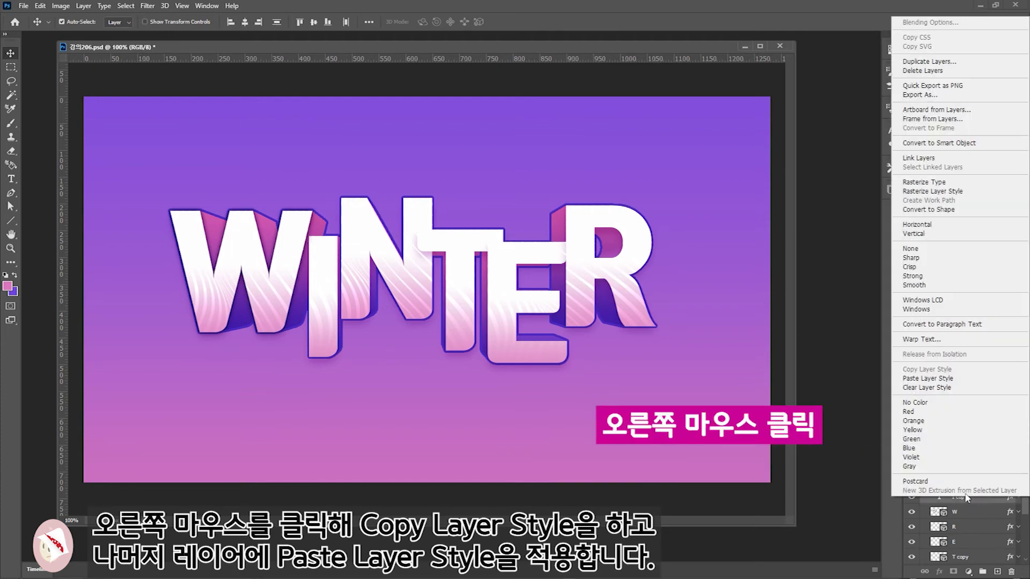
{"action": "left_click", "coordinate": [910, 381]}
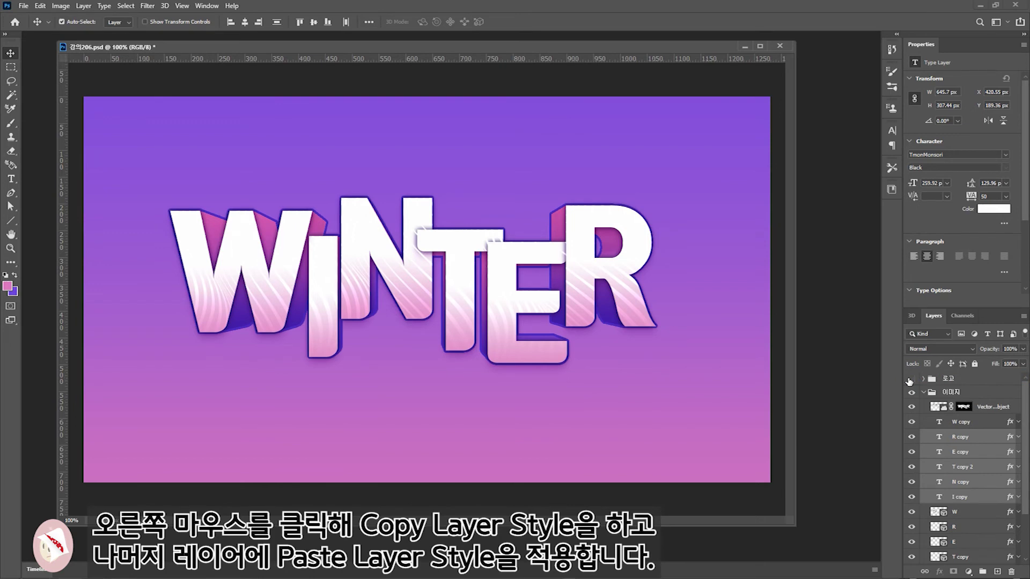
{"action": "left_click", "coordinate": [11, 81]}
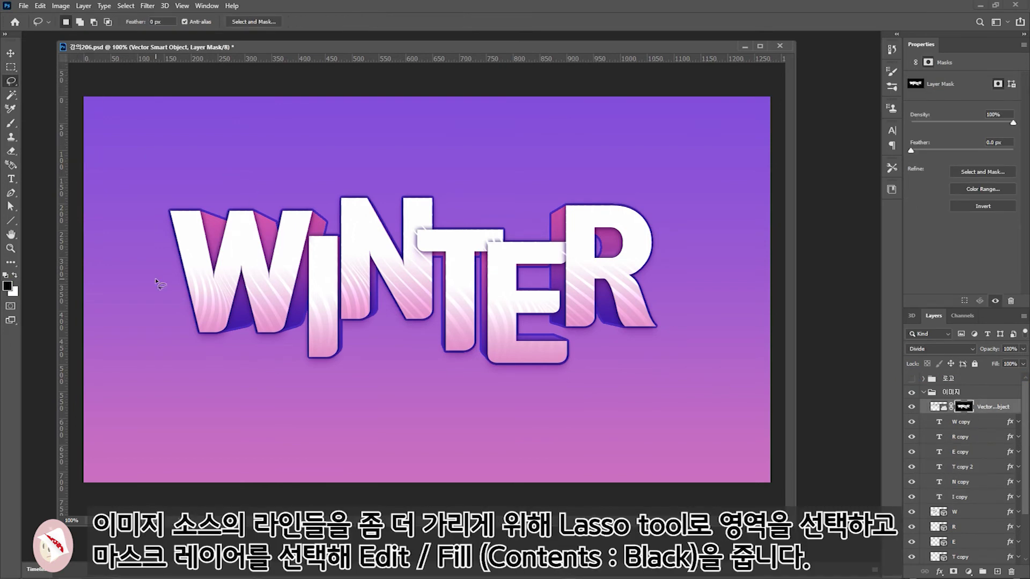
- Lasso the letter tops in the wave mask, fill the selection with black, and close History
{"action": "mouse_move", "coordinate": [139, 254]}
{"action": "left_mouse_down"}
{"action": "mouse_move", "coordinate": [338, 267]}
{"action": "mouse_move", "coordinate": [606, 254]}
{"action": "mouse_move", "coordinate": [624, 175]}
{"action": "mouse_move", "coordinate": [234, 144]}
{"action": "mouse_move", "coordinate": [154, 219]}
{"action": "mouse_move", "coordinate": [140, 252]}
{"action": "left_mouse_up"}
{"action": "left_click", "coordinate": [40, 5]}
{"action": "left_click", "coordinate": [102, 173]}
{"action": "left_click", "coordinate": [590, 159]}
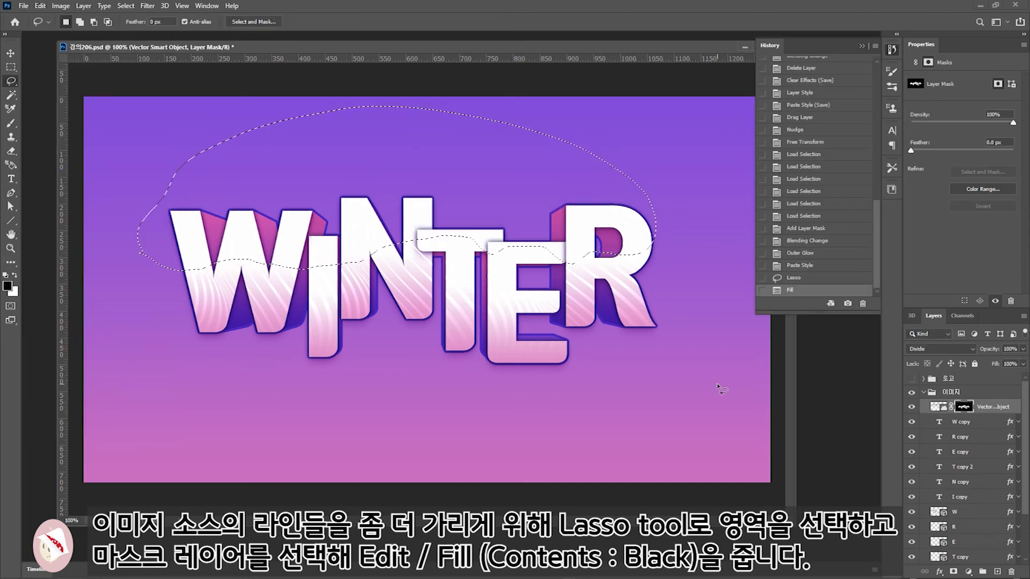
{"action": "left_click", "coordinate": [891, 49]}
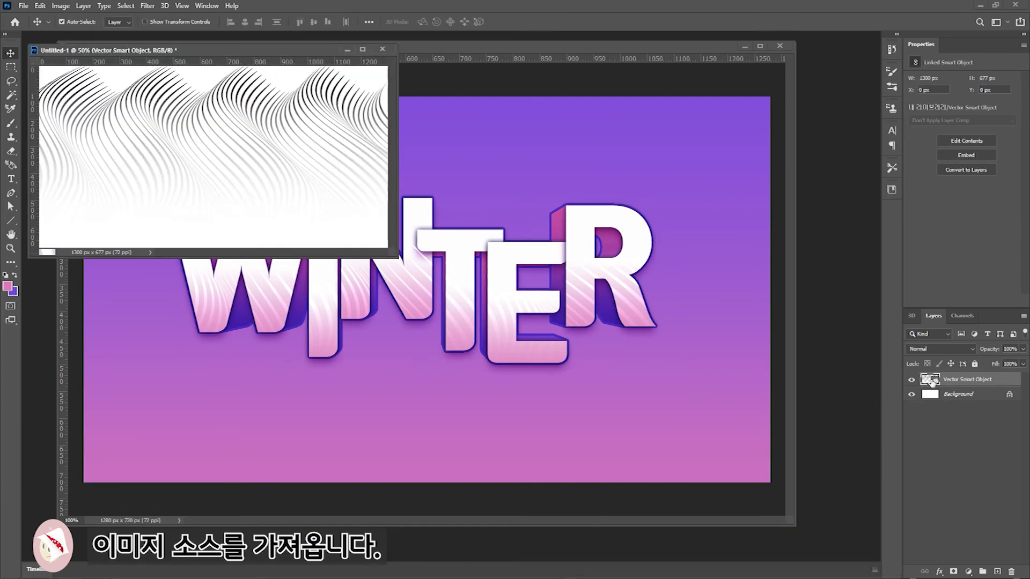
- Copy the wave pattern from Untitled-1 behind the letters, close Untitled-1 unsaved, and move it down-left
{"action": "left_click_drag", "start_coordinate": [924, 379], "coordinate": [438, 402]}
{"action": "left_click", "coordinate": [54, 172]}
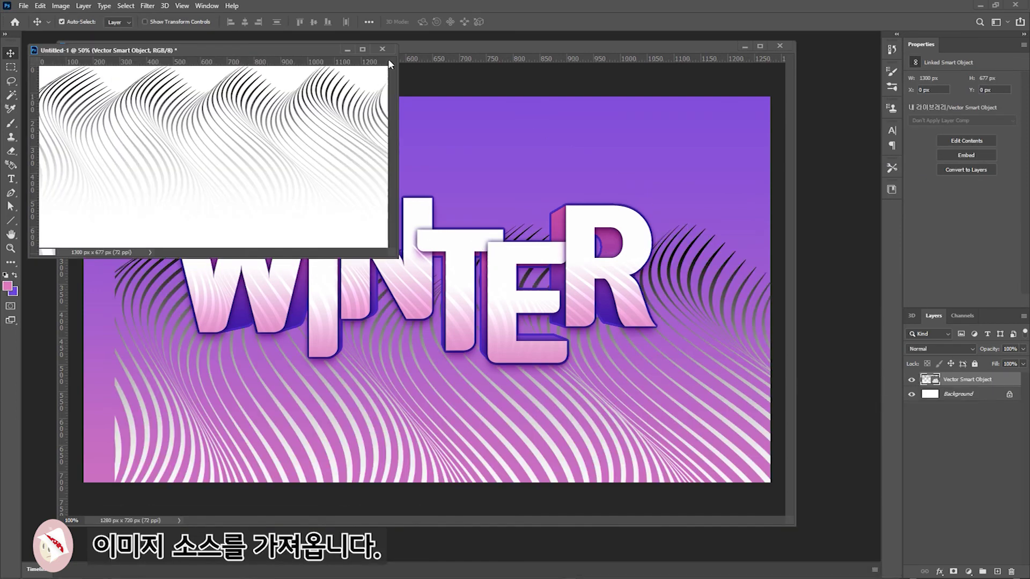
{"action": "left_click", "coordinate": [384, 50]}
{"action": "left_click", "coordinate": [512, 218]}
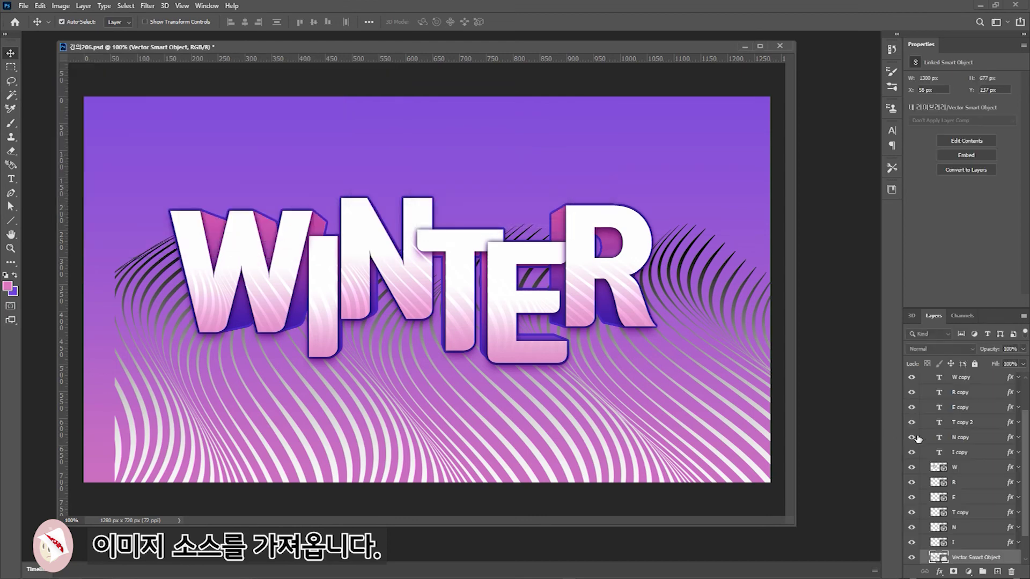
{"action": "scroll", "coordinate": [964, 455], "scroll_direction": "down", "scroll_amount": 2}
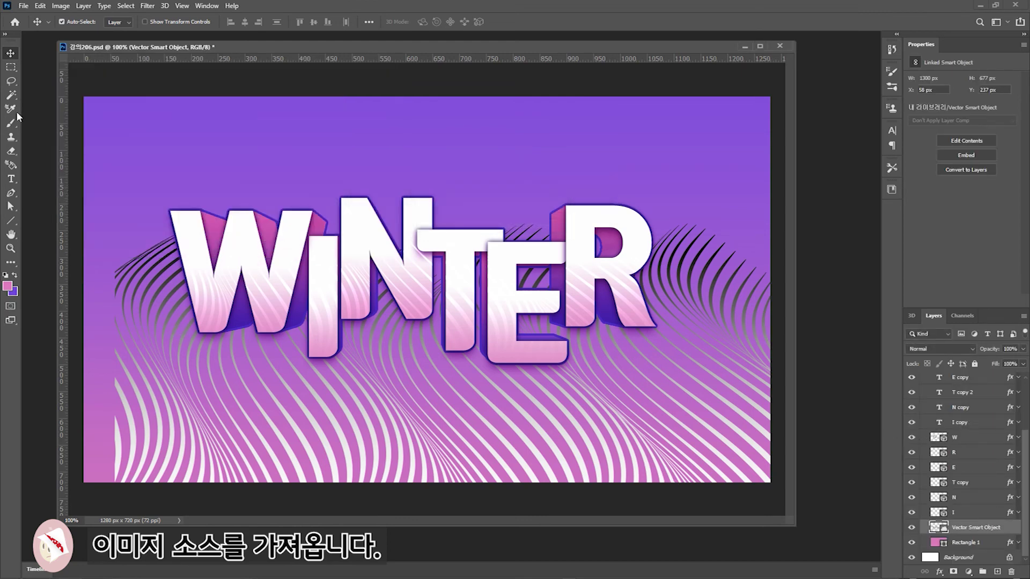
{"action": "left_click_drag", "start_coordinate": [385, 228], "coordinate": [359, 255]}
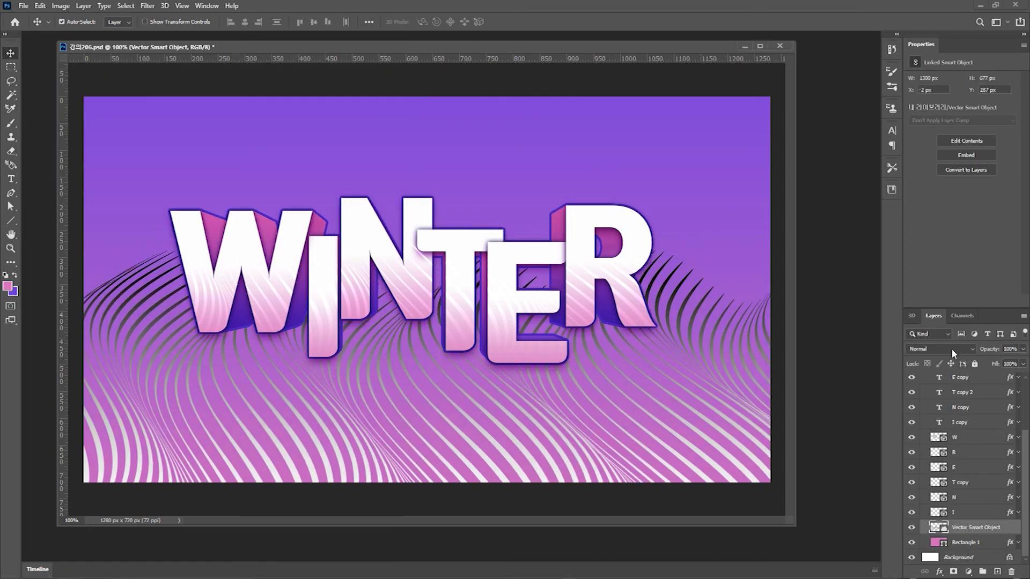
{"action": "left_click", "coordinate": [962, 349]}
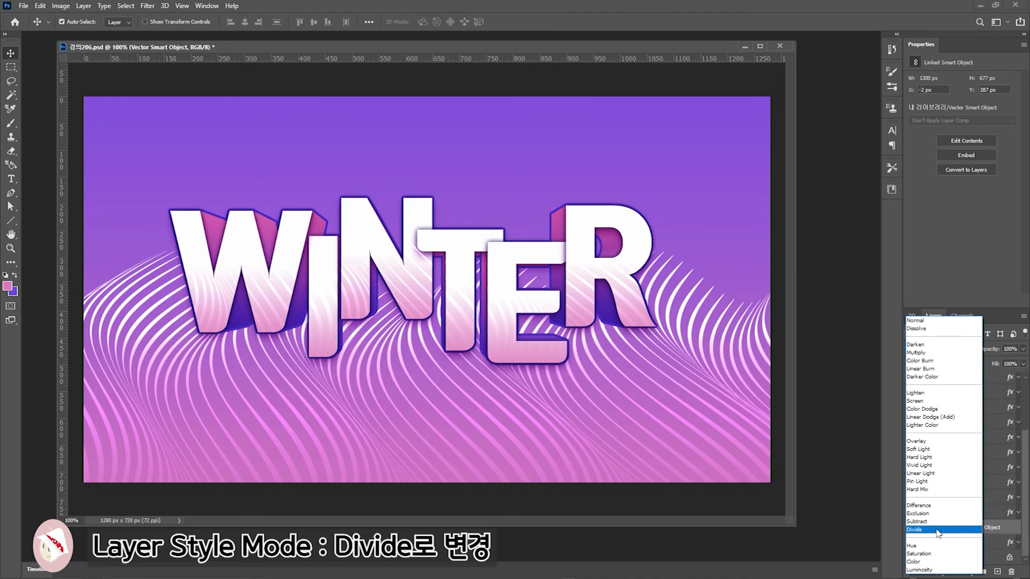
- Set the wave backdrop to Divide blend mode, nudge its position, and give it 90% opacity
{"action": "left_click", "coordinate": [939, 530]}
{"action": "key", "text": "shift+Down"}
{"action": "key", "text": "shift+Down"}
{"action": "key", "text": "shift+Down"}
{"action": "key", "text": "shift+Up"}
{"action": "type", "text": "90"}
{"action": "key", "text": "Return"}
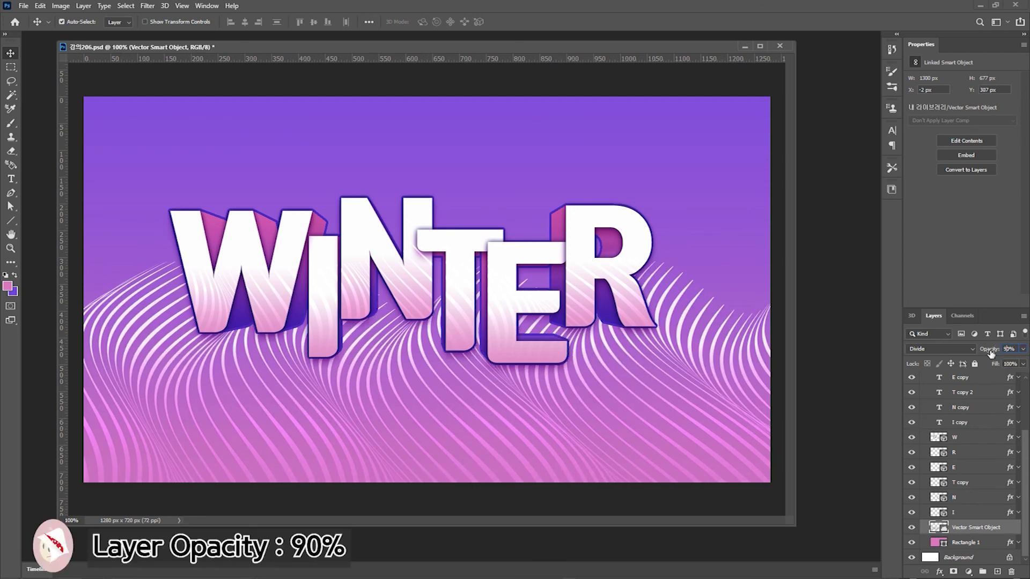